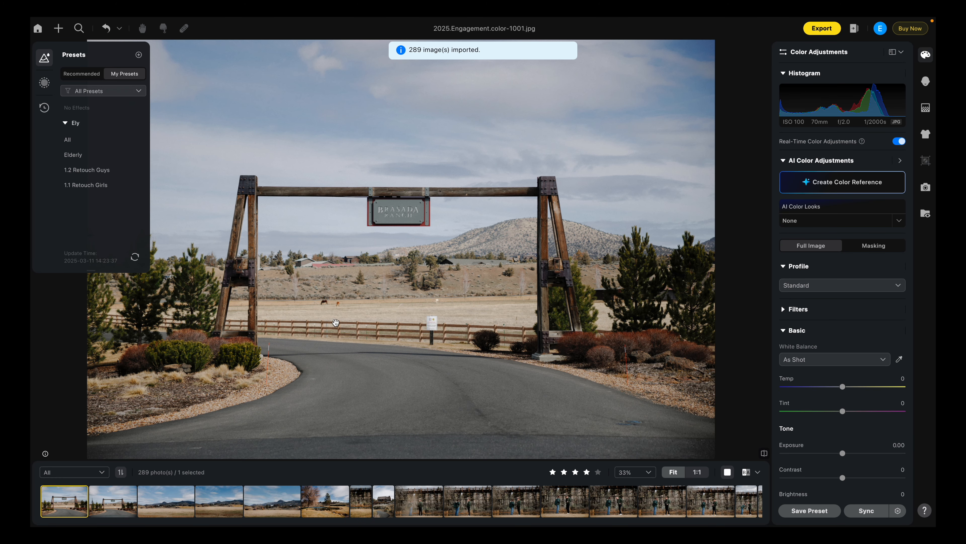
Open photo 2025.Engagement.color-1045.jpg and apply the custom preset All to it
scroll(387, 502, down, 5)
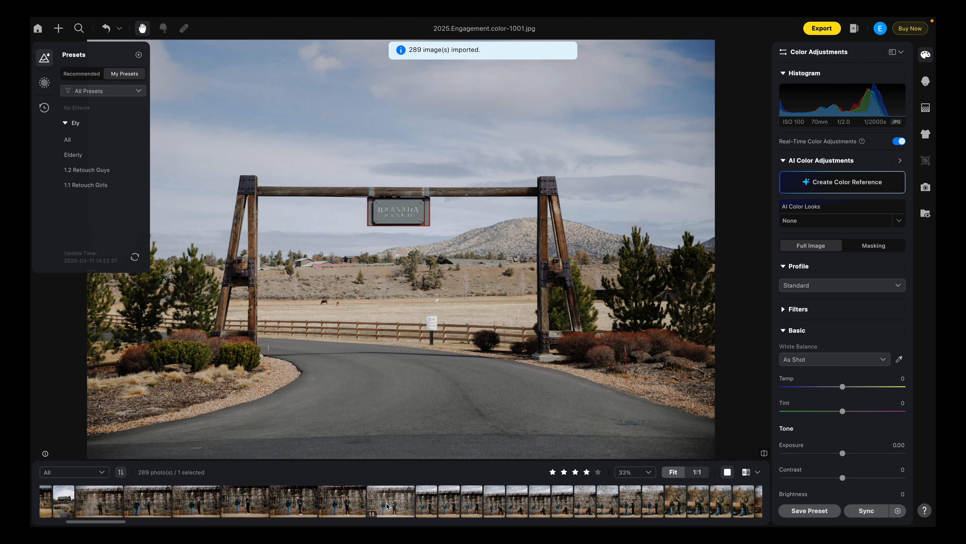
scroll(386, 503, down, 8)
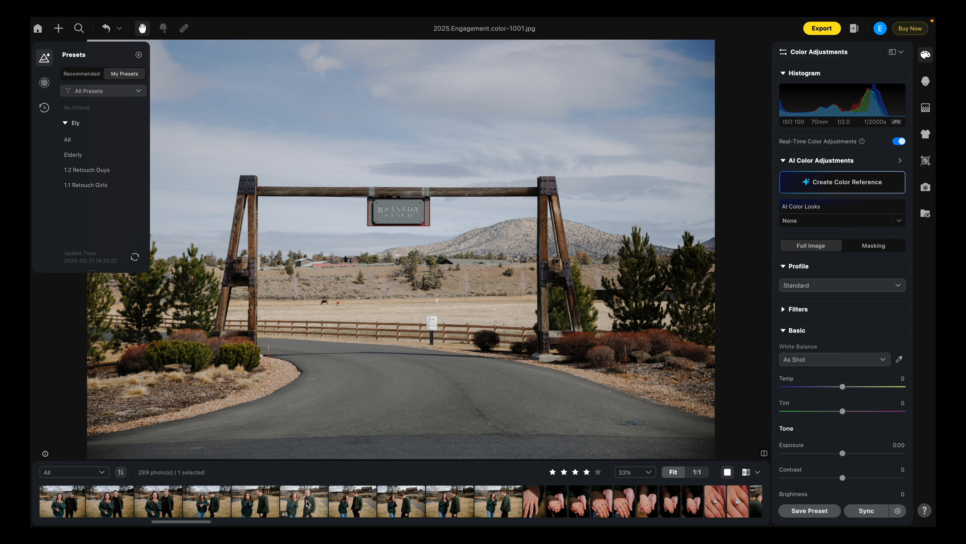
click(308, 503)
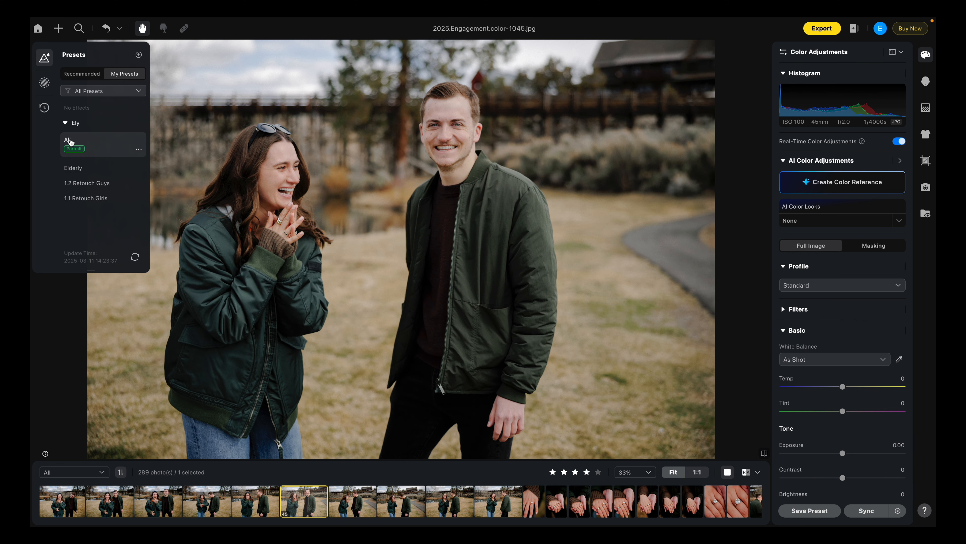
click(71, 141)
Set Acne to 84 in the female portrait retouching for blemish removal
click(926, 81)
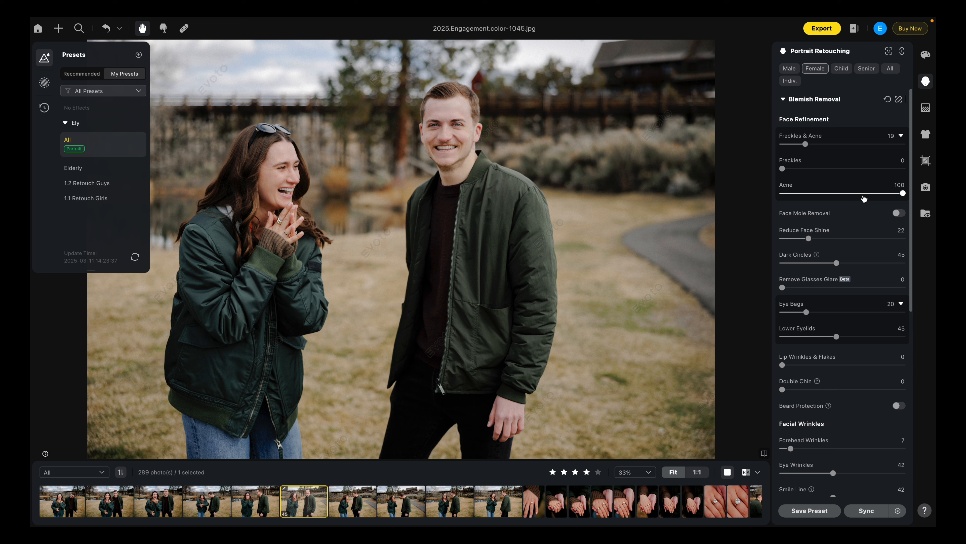
mouse_move(866, 195)
mouse_down()
mouse_move(799, 194)
mouse_move(884, 193)
mouse_up()
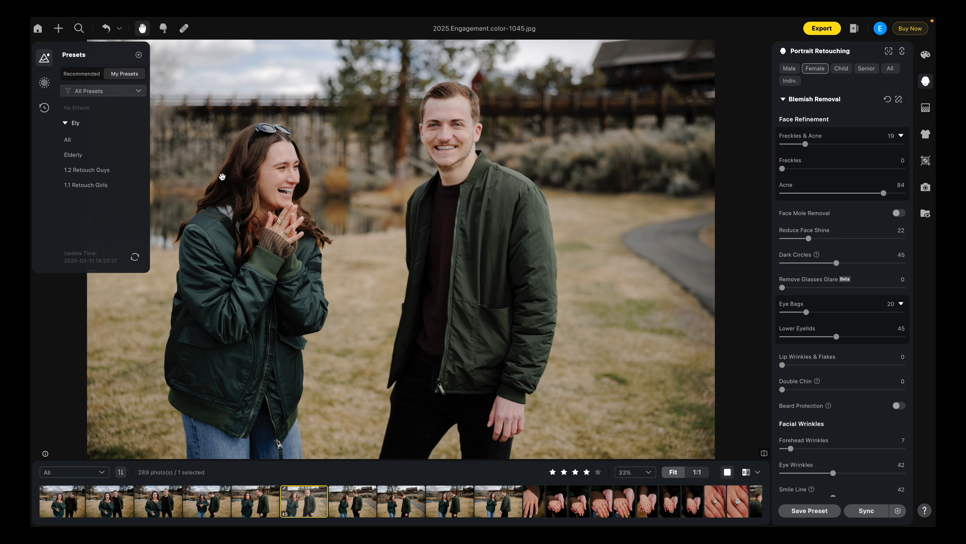
Set the female stray hair removal to 44 within figure outlines and 46 beyond figure outlines
scroll(837, 234, down, 1)
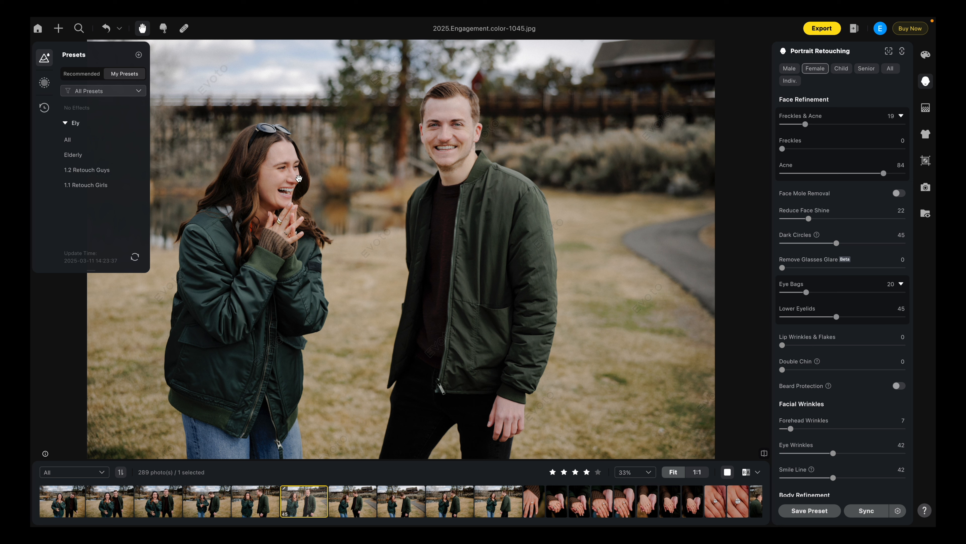
scroll(847, 322, down, 2)
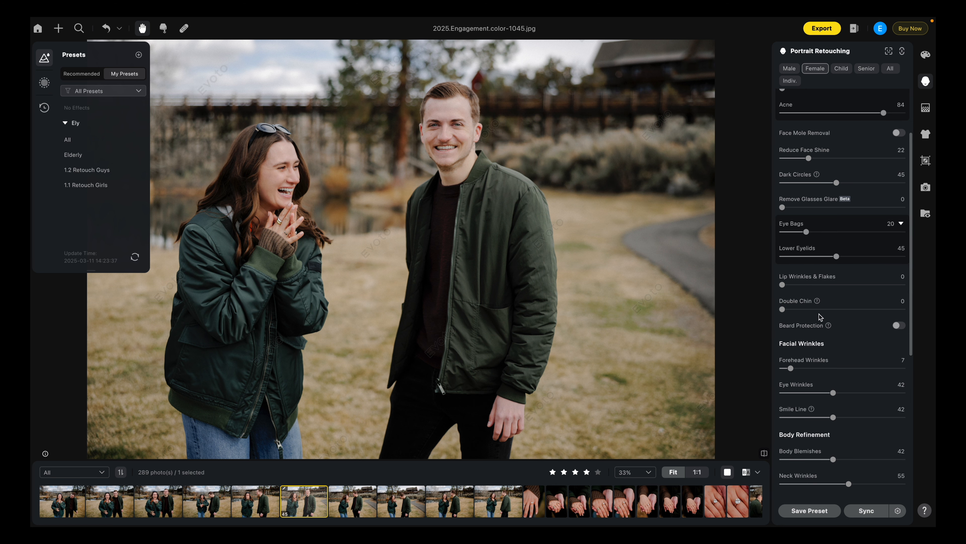
scroll(832, 322, down, 3)
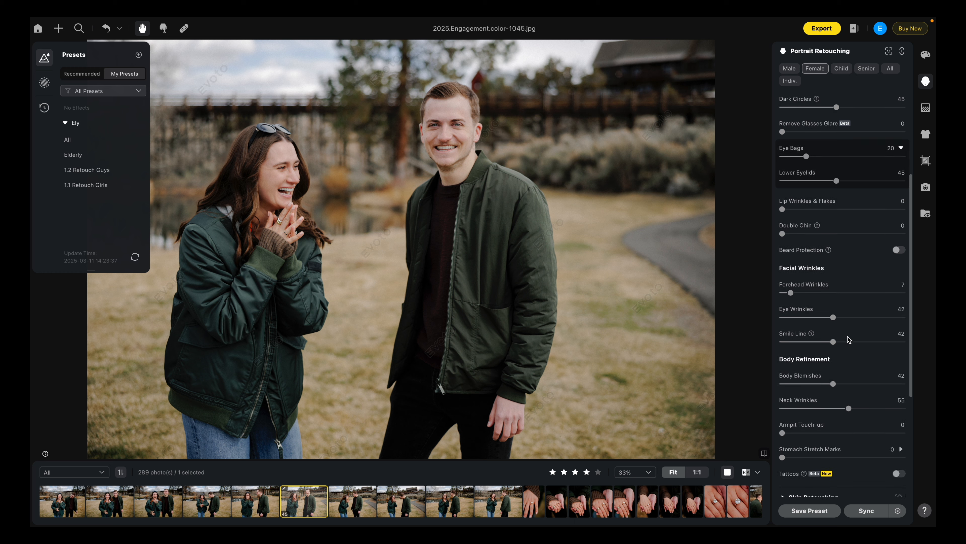
scroll(850, 339, down, 4)
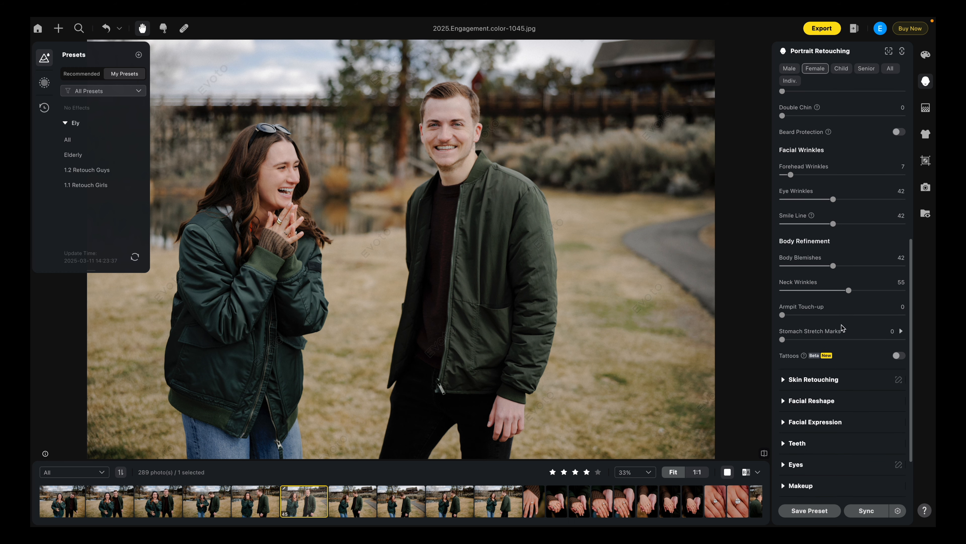
scroll(820, 330, down, 2)
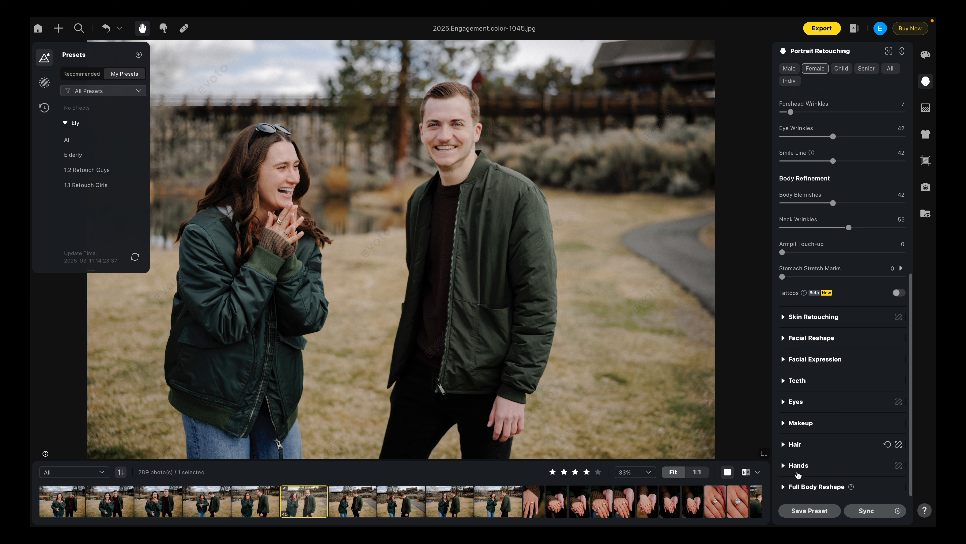
click(784, 447)
scroll(822, 416, down, 8)
scroll(822, 416, down, 1)
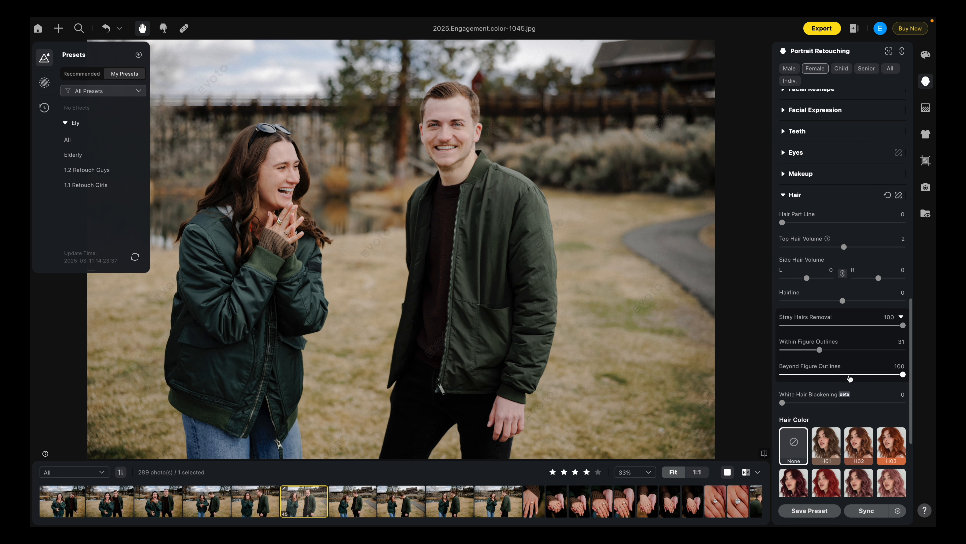
scroll(224, 176, up, 5)
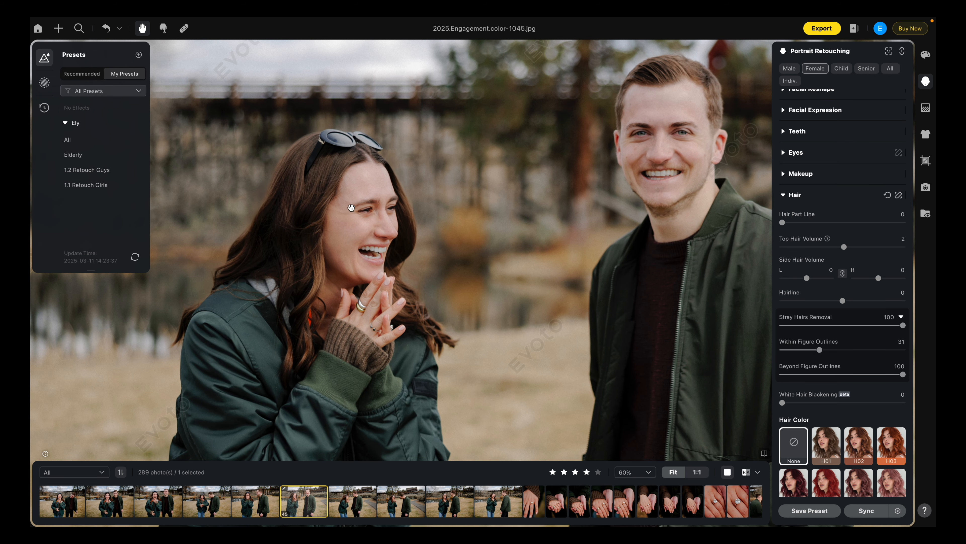
drag(861, 348, 836, 351)
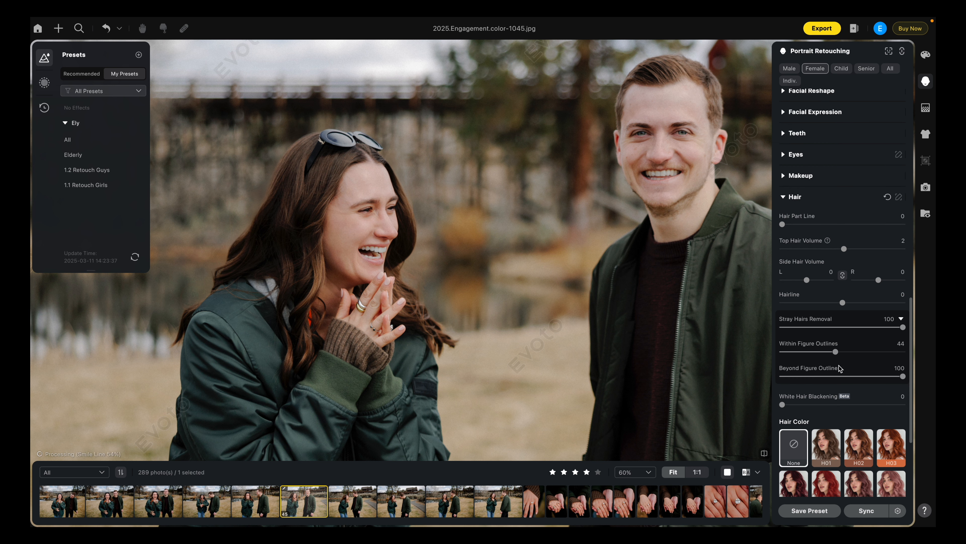
drag(864, 378, 837, 376)
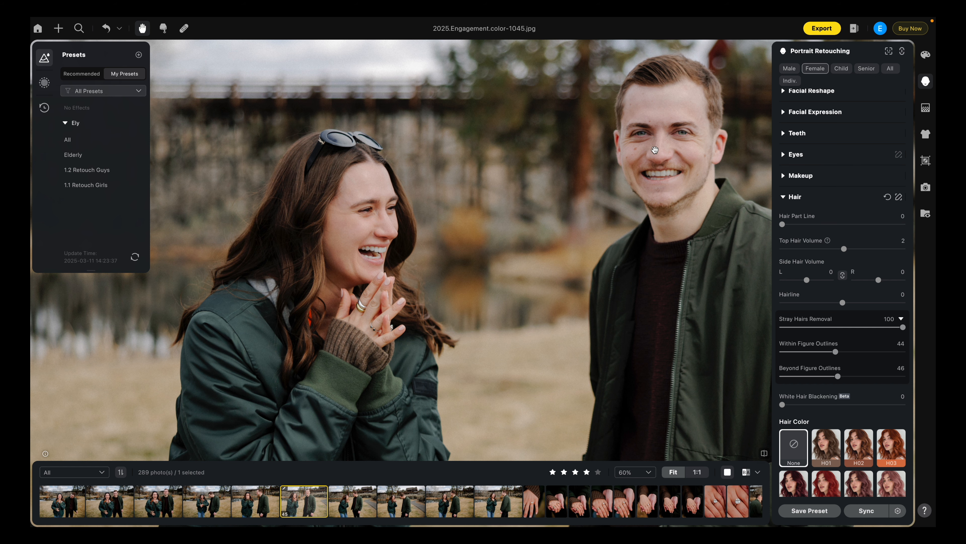
In the male portrait retouching, set Freckles & Acne to 42 and Acne to 69
click(787, 70)
scroll(785, 80, down, 1)
drag(694, 147, 527, 172)
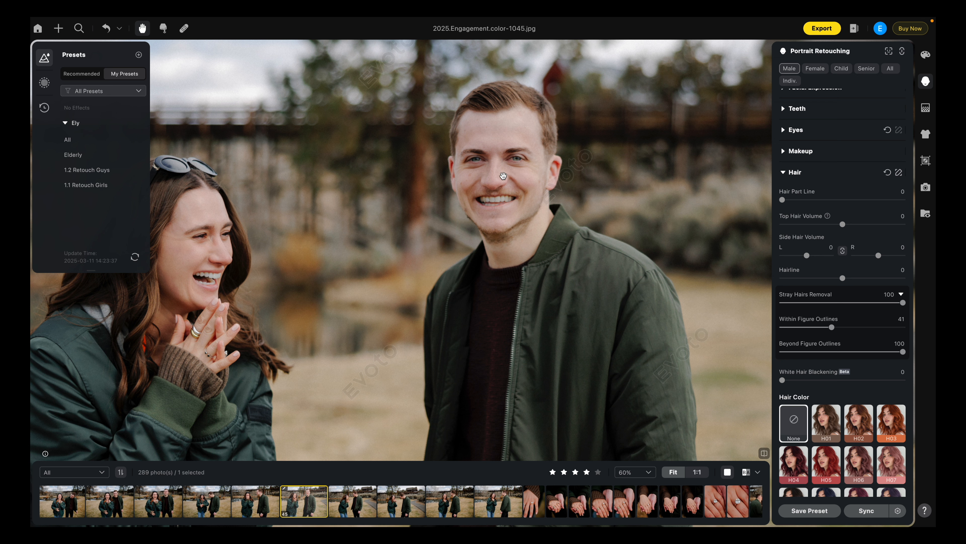
scroll(845, 163, up, 10)
drag(810, 169, 778, 167)
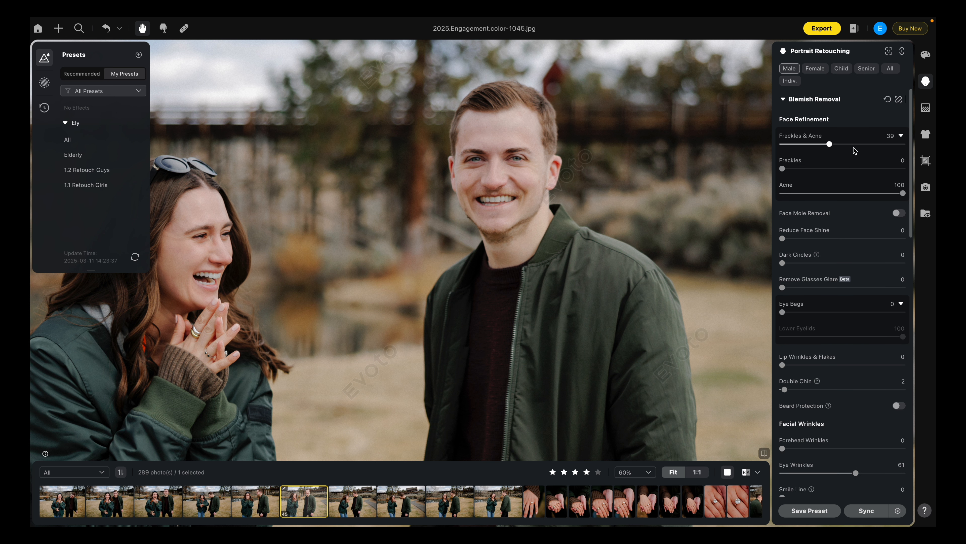
drag(844, 146, 833, 144)
drag(490, 221, 412, 272)
click(865, 193)
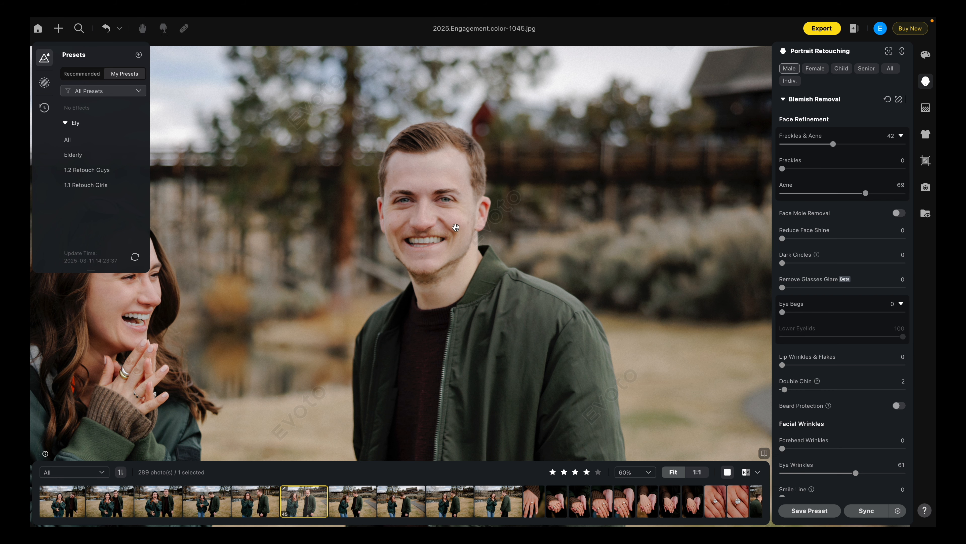
Examine both faces in the photo and review the male blemish and hair retouching settings
drag(420, 267, 487, 249)
drag(394, 236, 521, 184)
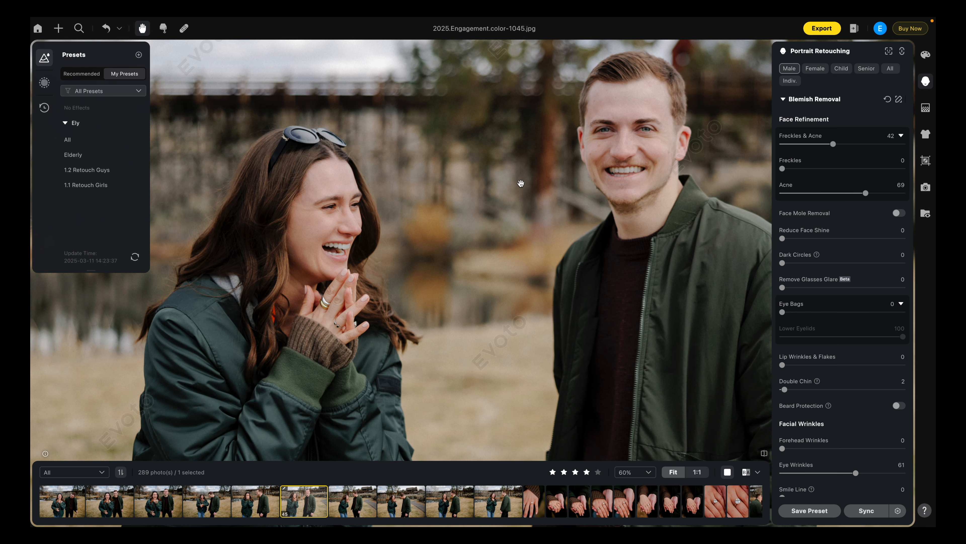
drag(547, 272, 484, 204)
click(806, 69)
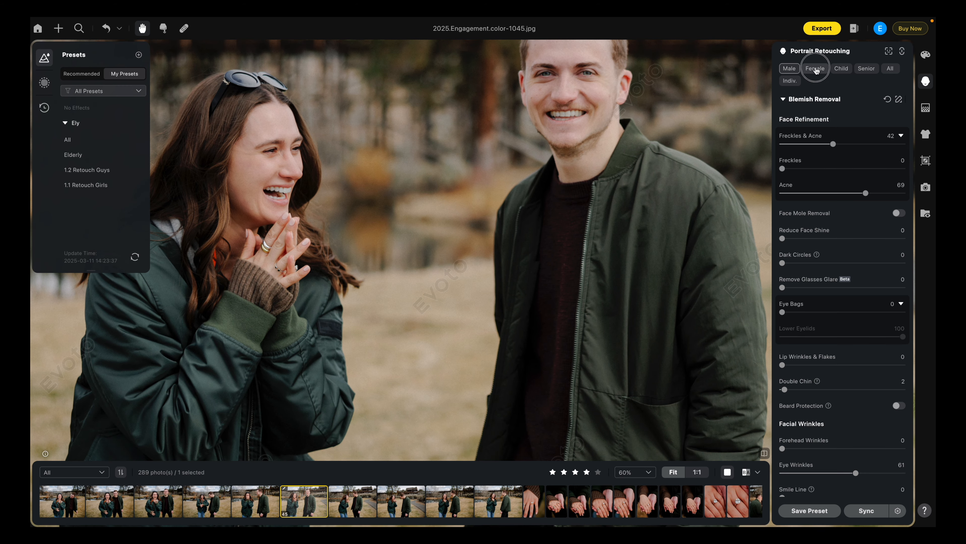
click(793, 72)
scroll(822, 274, down, 15)
scroll(822, 276, down, 3)
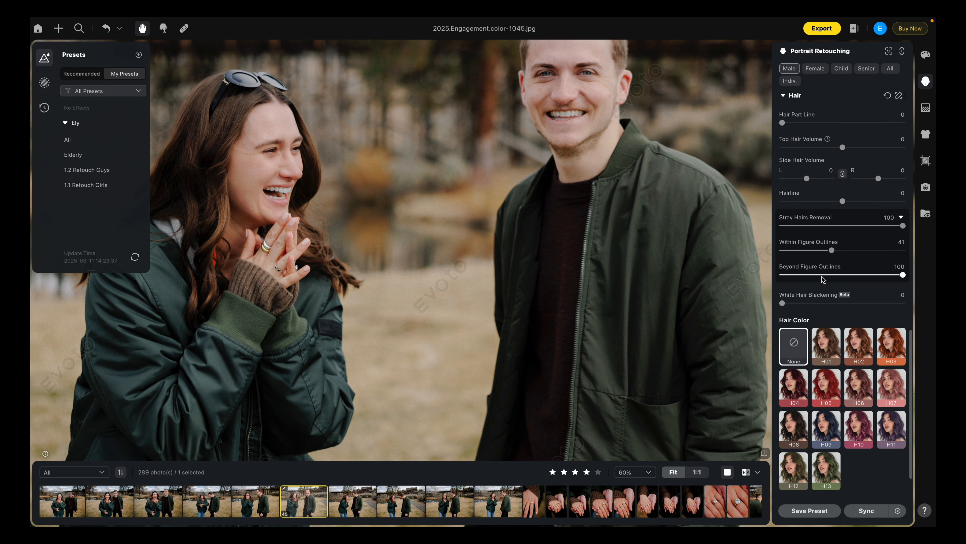
scroll(822, 276, up, 6)
click(795, 224)
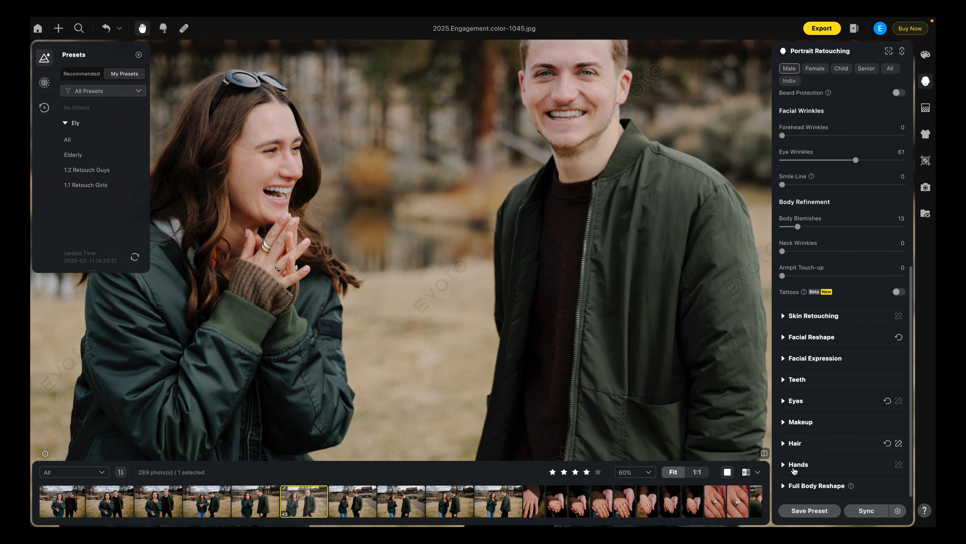
Expand the male Skin Retouching settings and link the portrait adjustments across male, female, child and senior
click(795, 317)
scroll(837, 342, down, 6)
scroll(851, 370, down, 4)
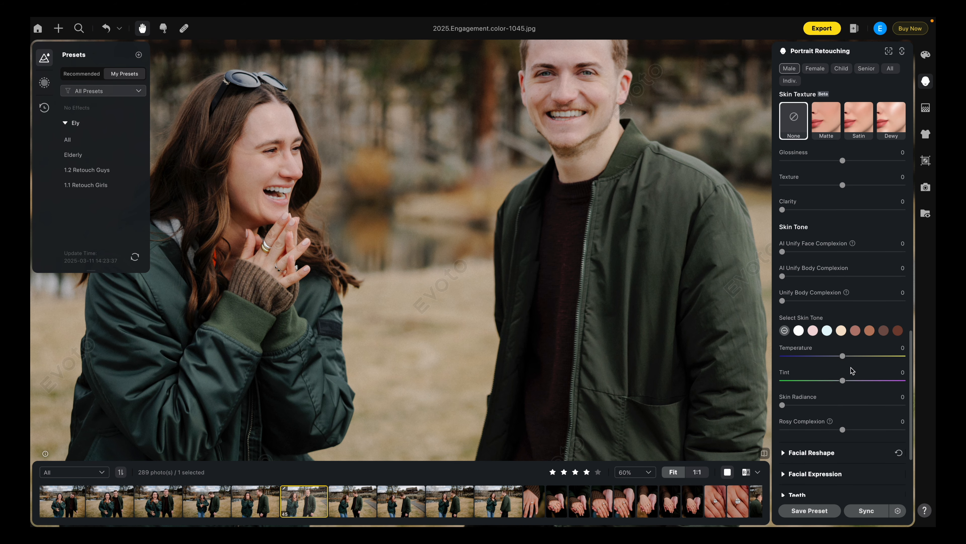
drag(619, 216, 670, 303)
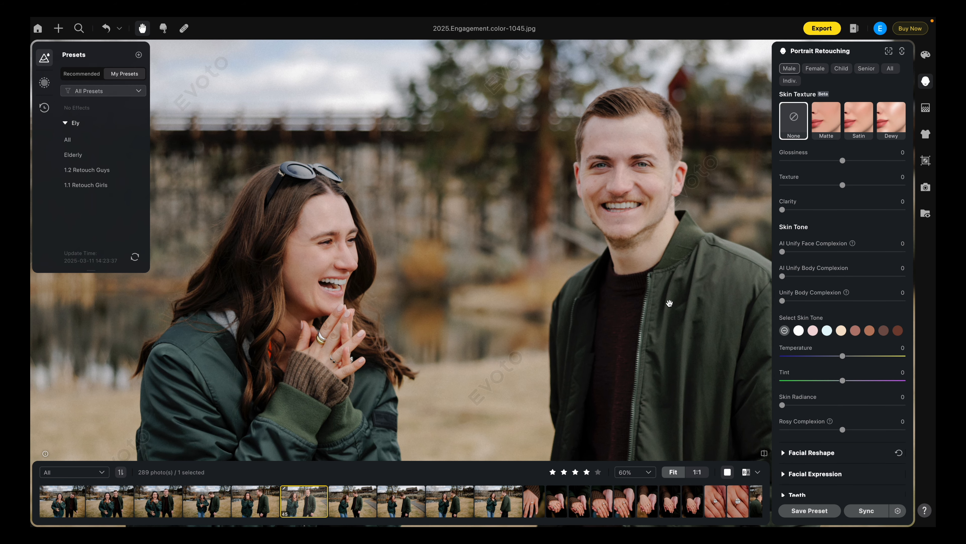
click(889, 69)
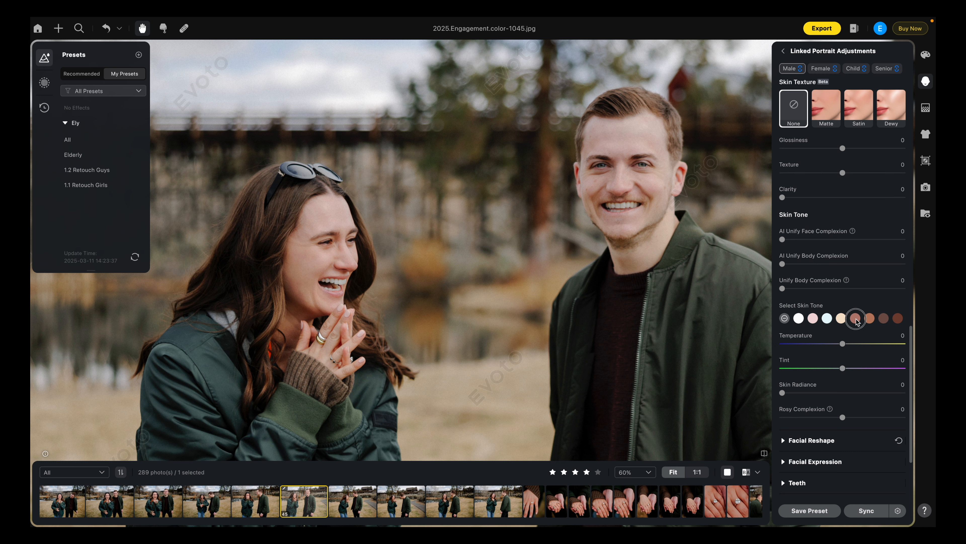
Apply the orange-brown skin tone at an amount of 50 to the linked portraits and set the skin Tint to 2
click(867, 320)
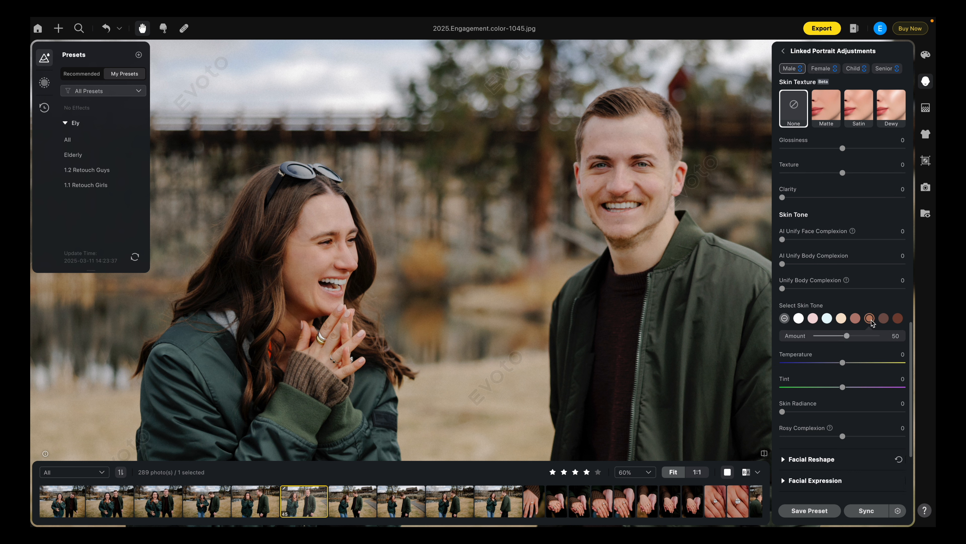
click(882, 319)
click(871, 319)
mouse_move(848, 336)
mouse_down()
mouse_move(824, 337)
mouse_move(884, 337)
mouse_move(848, 338)
mouse_up()
drag(843, 387, 843, 388)
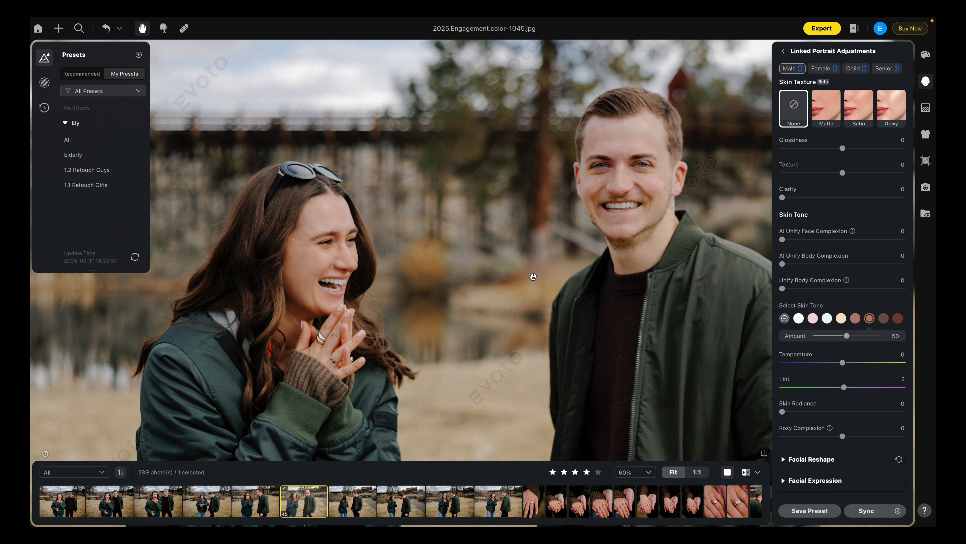
Select all imported photos and sync the color, portrait, background and clothes adjustments to them, leaving out Crop & Rotate
key(ctrl+a)
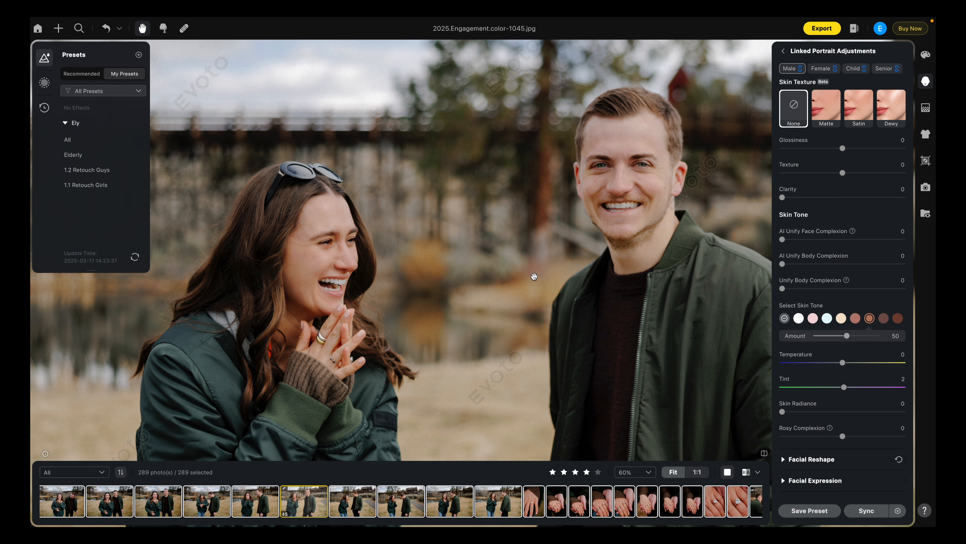
key(shift+super+s)
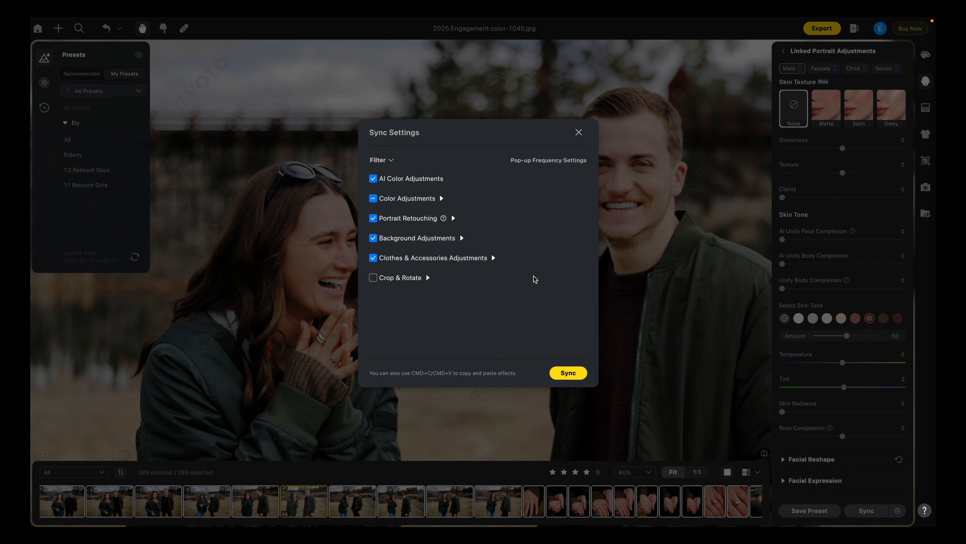
click(569, 373)
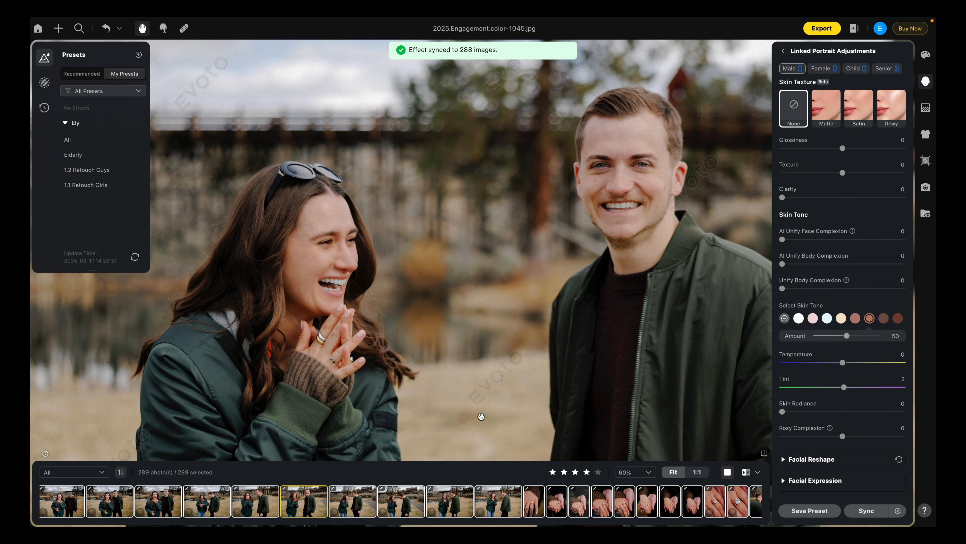
Inspect the synced retouching on photo 1045, the ring close-up 1058 and the lakeside kissing photo 1066
scroll(531, 373, down, 2)
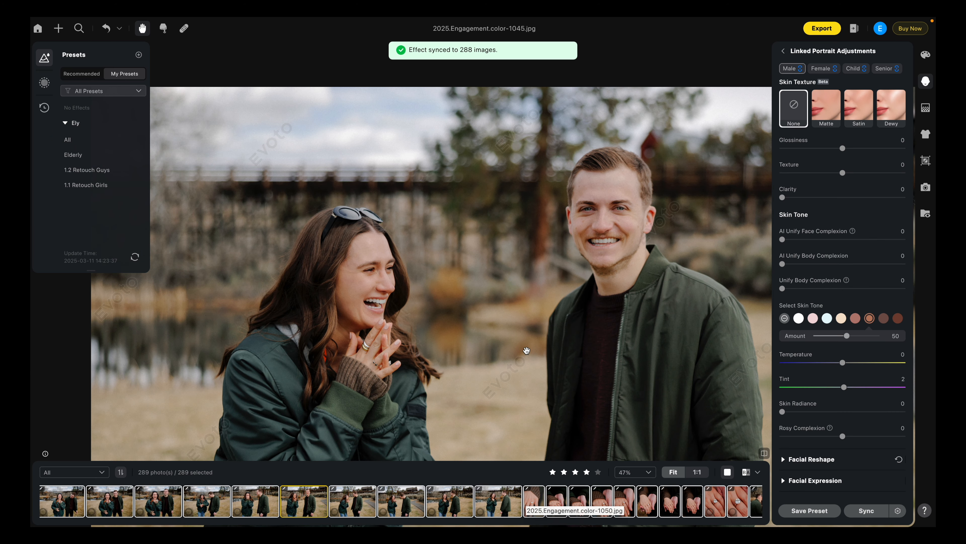
scroll(518, 398, down, 2)
drag(513, 423, 469, 306)
scroll(469, 306, up, 1)
scroll(503, 501, right, 5)
scroll(503, 502, right, 3)
click(442, 501)
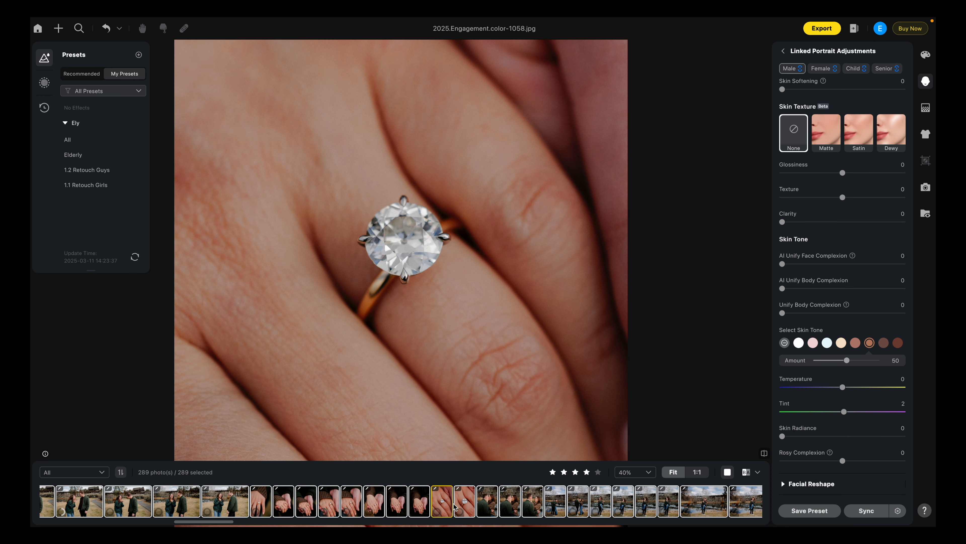
scroll(446, 227, down, 3)
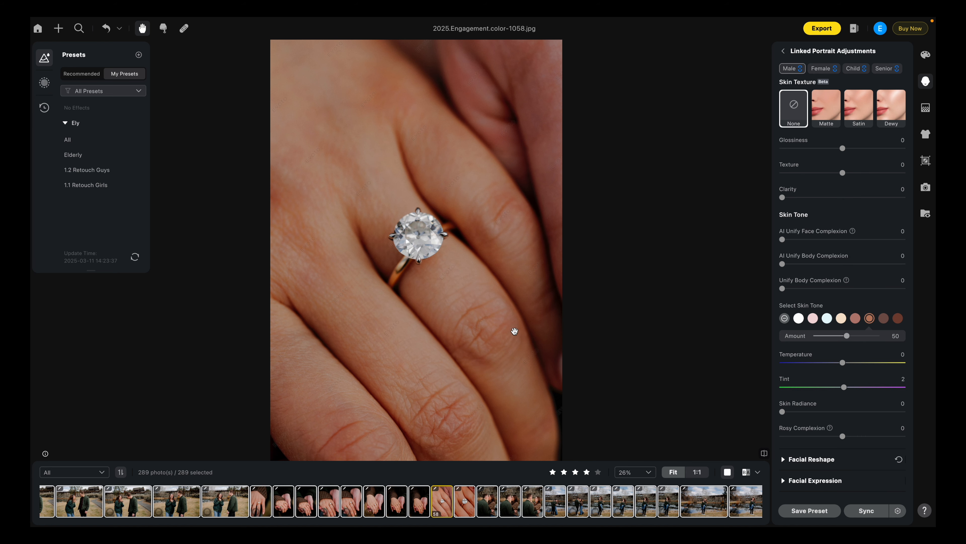
click(616, 505)
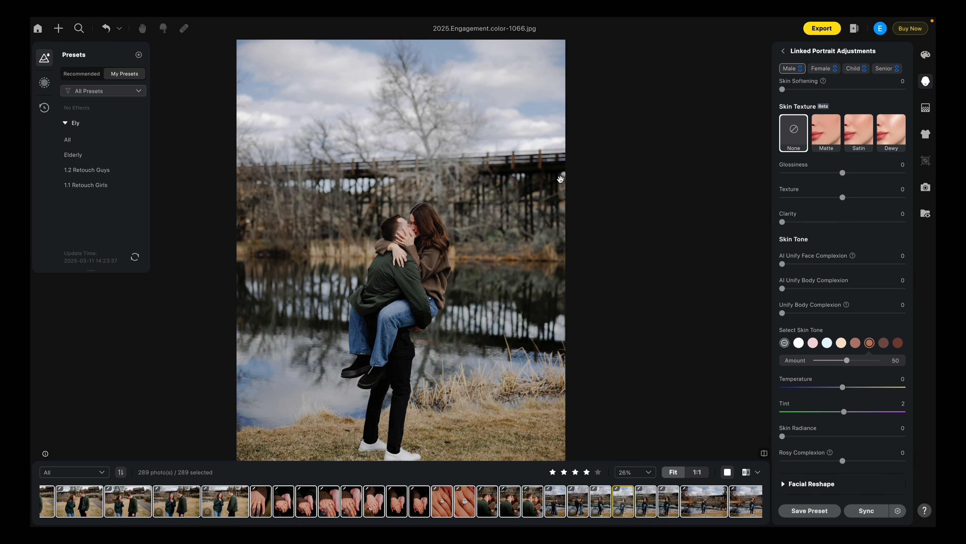
scroll(421, 220, up, 3)
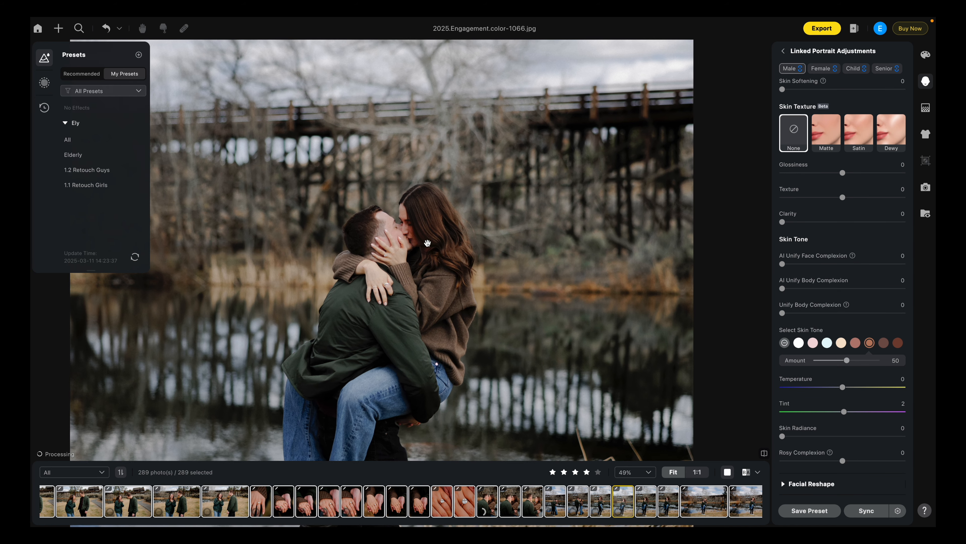
scroll(426, 242, up, 1)
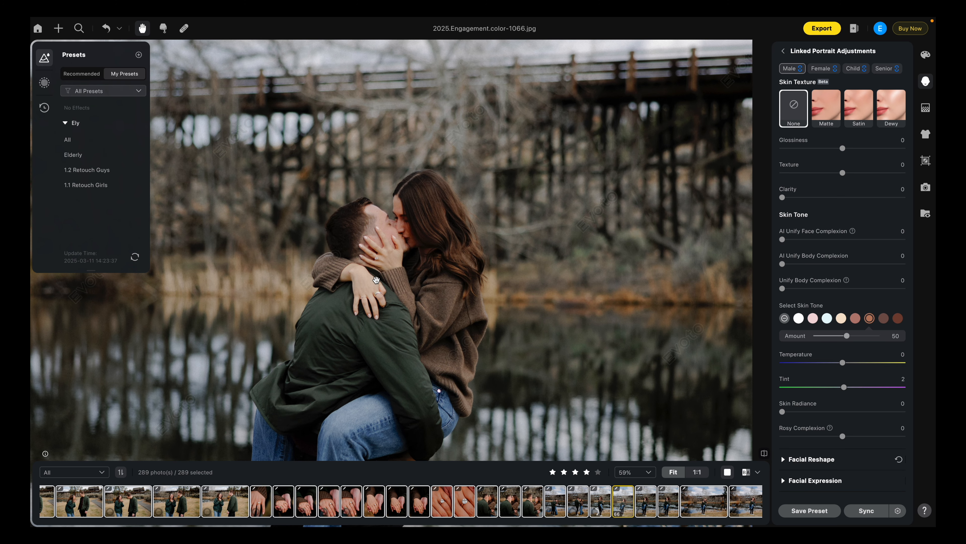
Inspect the synced retouching on the lakeside photos 1066, 1067, 1081 and 1091
drag(394, 330, 402, 183)
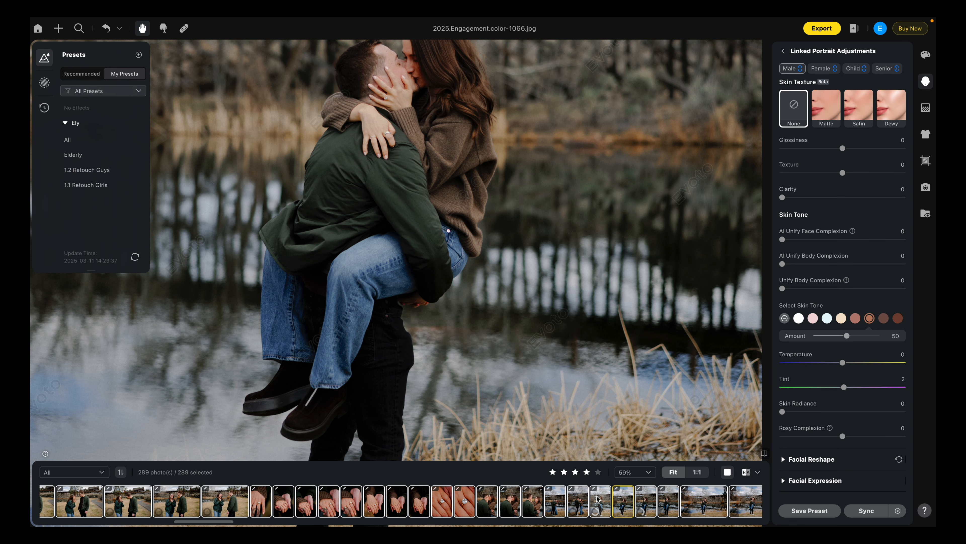
scroll(628, 508, down, 1)
click(632, 504)
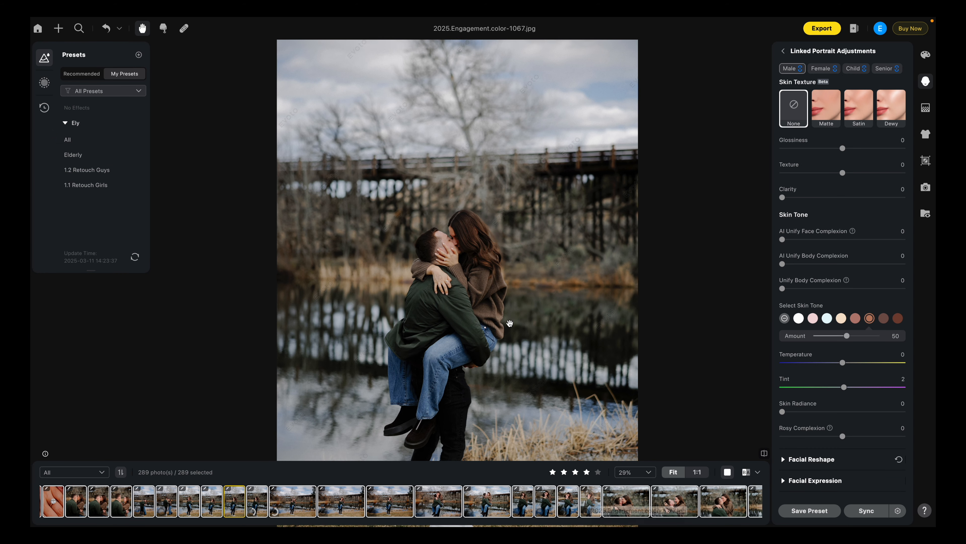
click(649, 508)
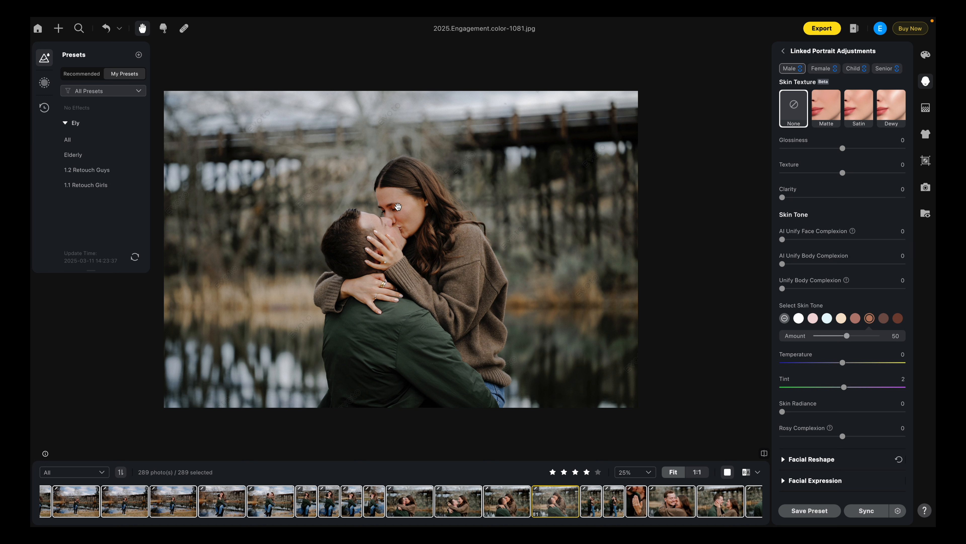
scroll(495, 501, down, 10)
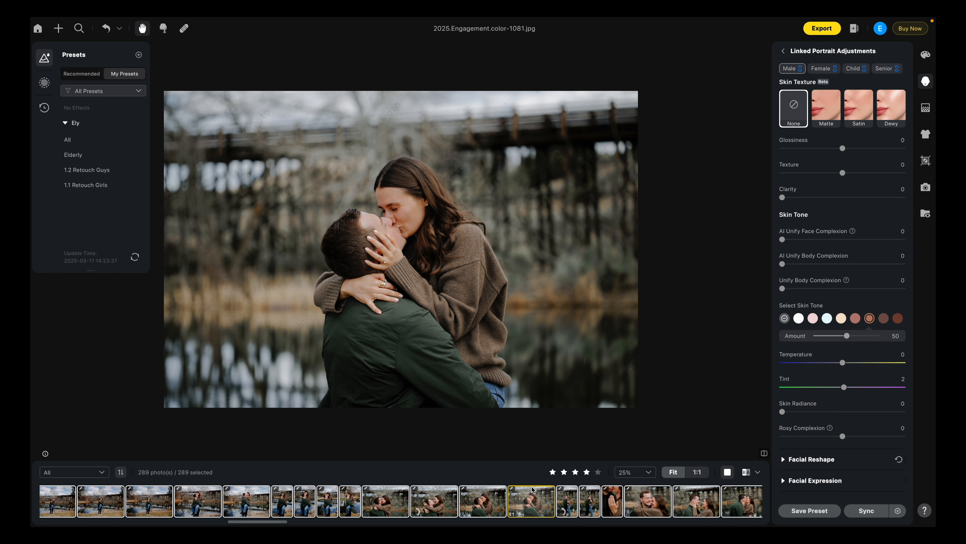
click(485, 501)
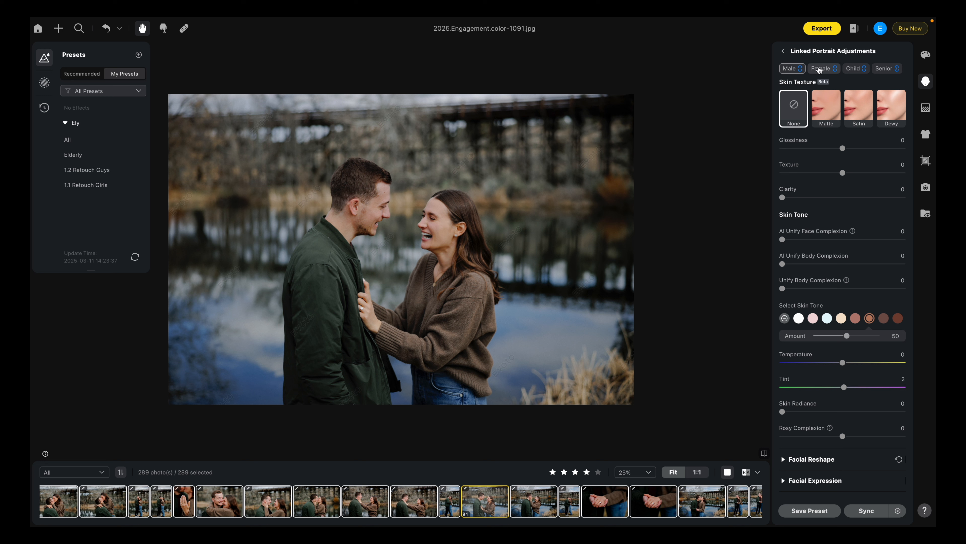
Leave the linked adjustments and reduce the male blemish removal on photo 1091 to Freckles & Acne 11 and Acne 9
click(785, 51)
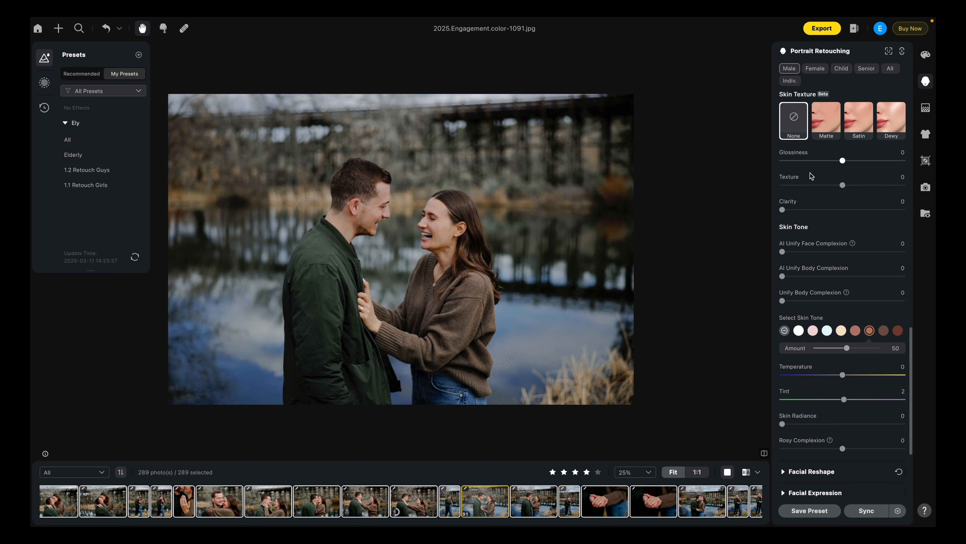
scroll(810, 164, up, 10)
click(818, 193)
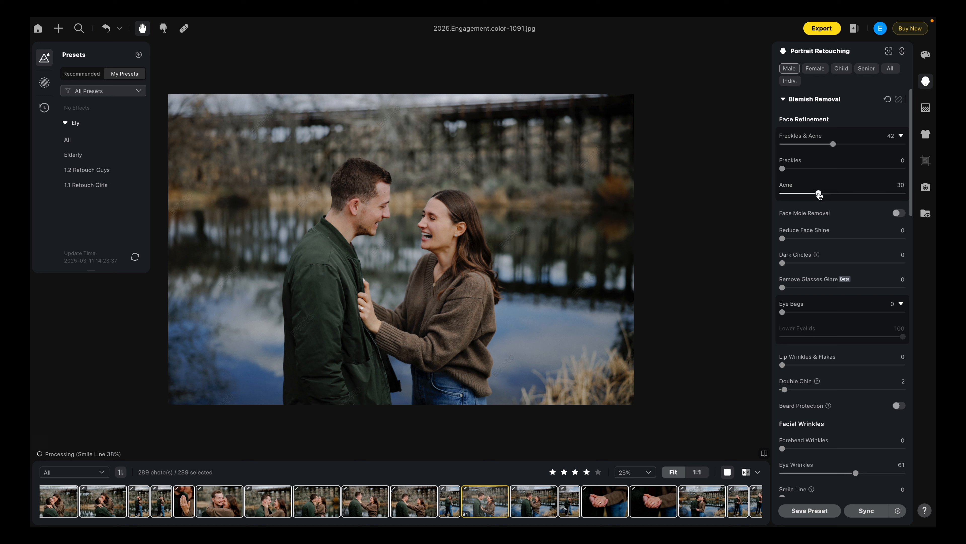
click(821, 145)
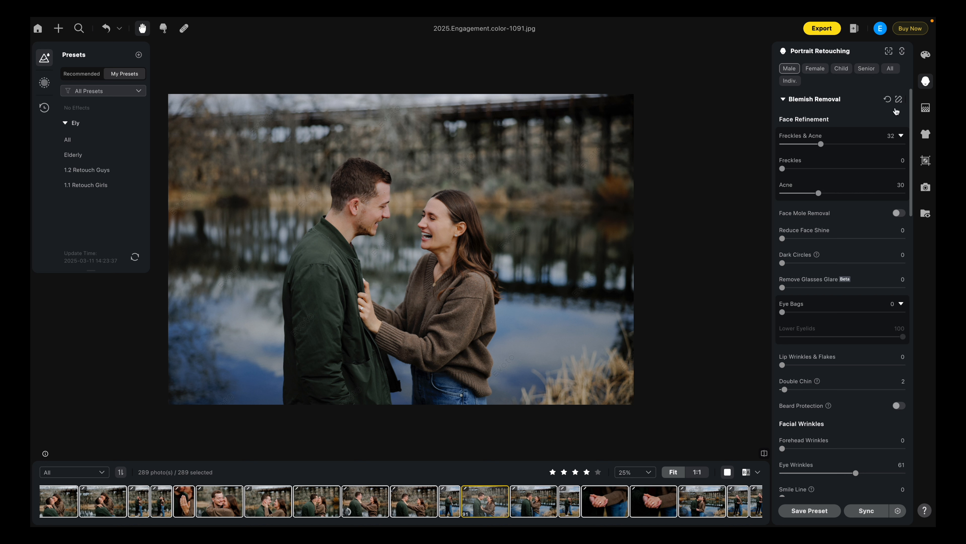
click(795, 193)
click(795, 144)
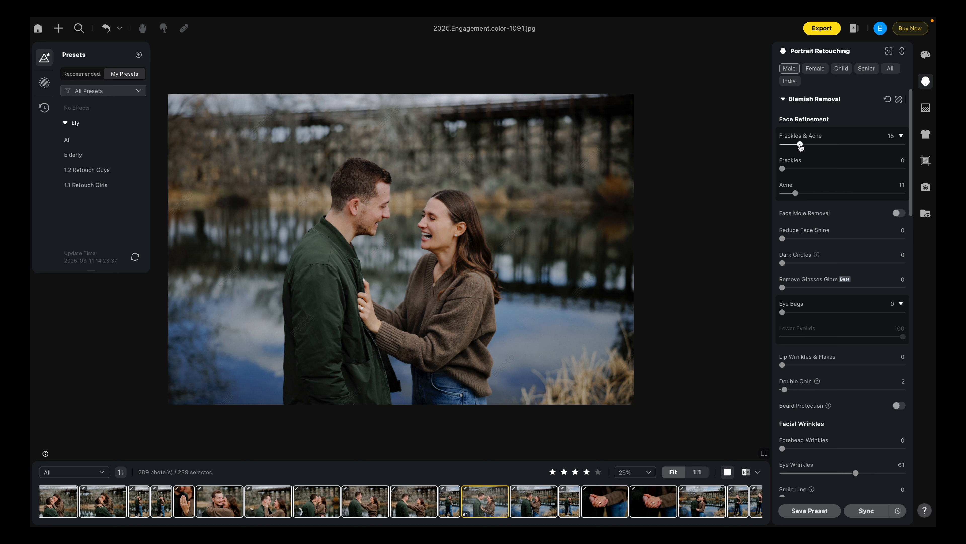
click(793, 193)
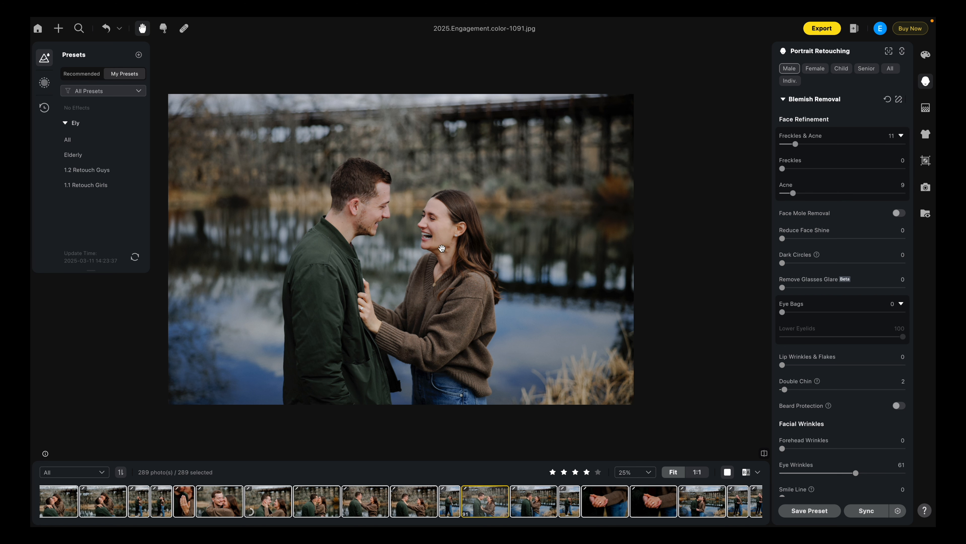
Examine the couple's faces in photo 1091 up close and review the proposal photos from 1012 to 1021
scroll(462, 244, up, 3)
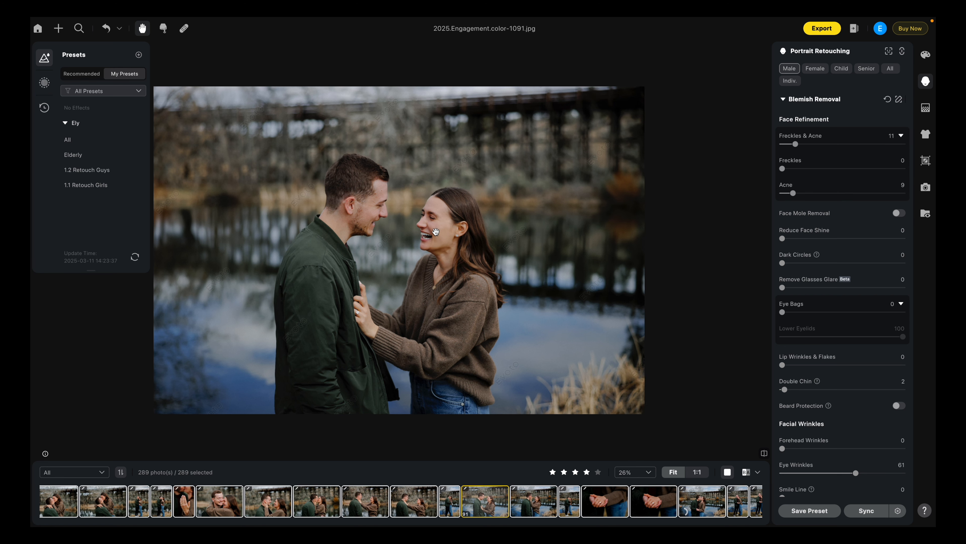
scroll(438, 232, down, 2)
scroll(380, 501, up, 10)
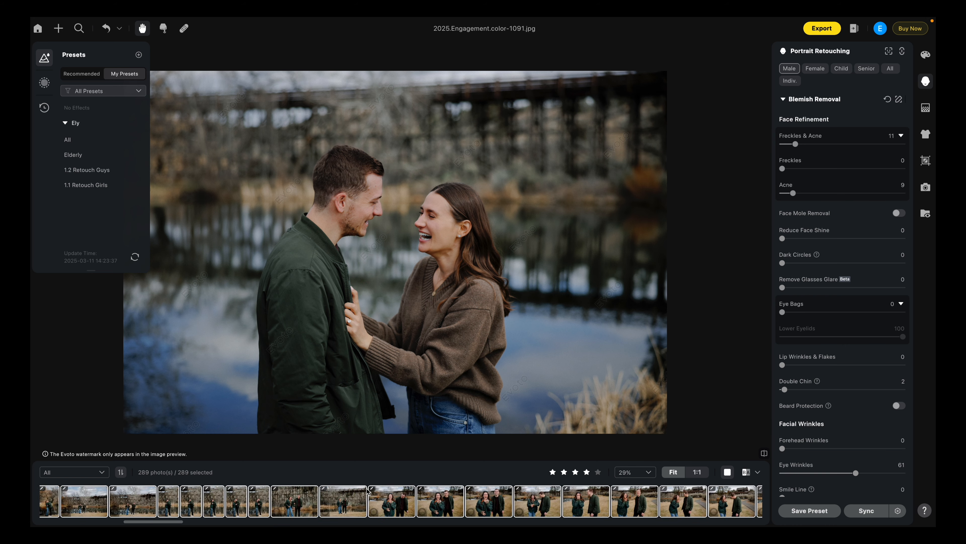
scroll(411, 502, down, 2)
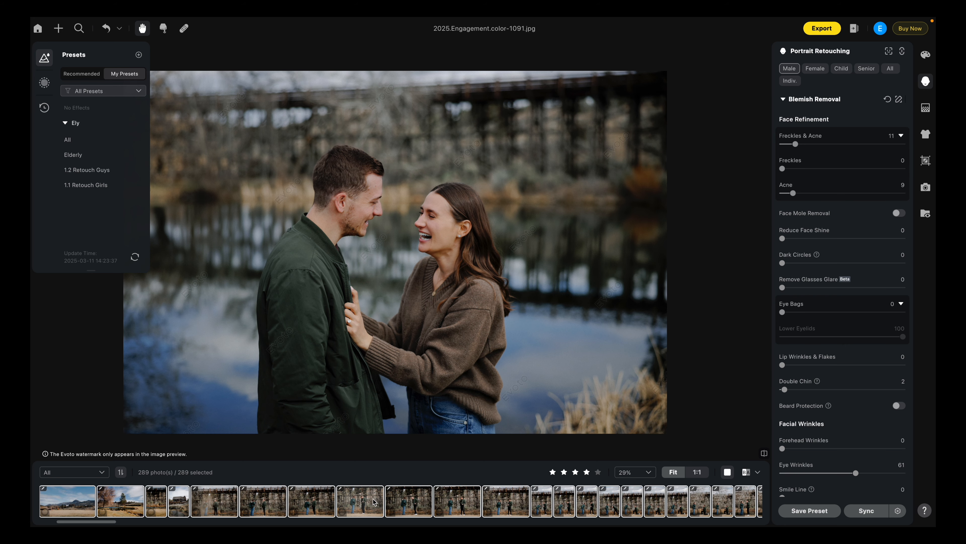
click(357, 503)
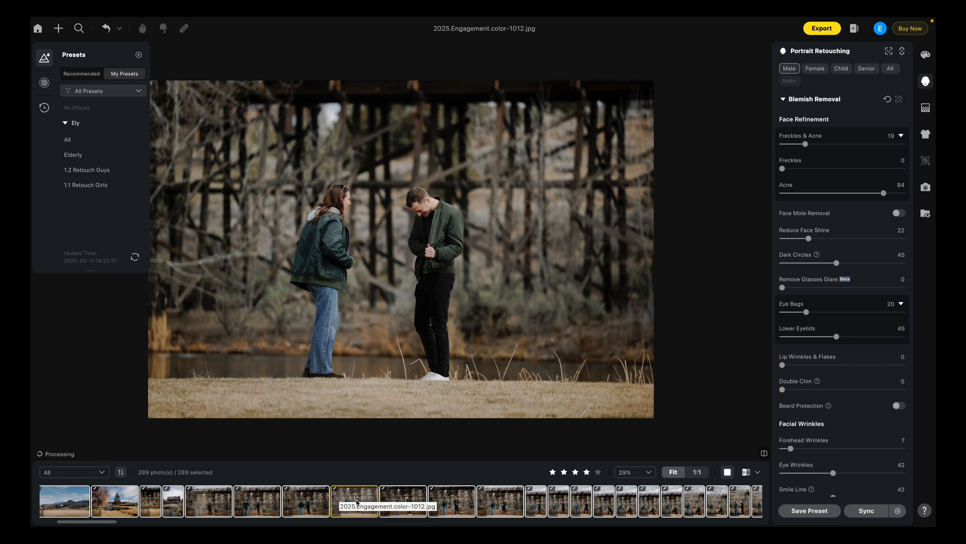
key(Right)
key(Right)
key(Right)
key(Right)
key(Right)
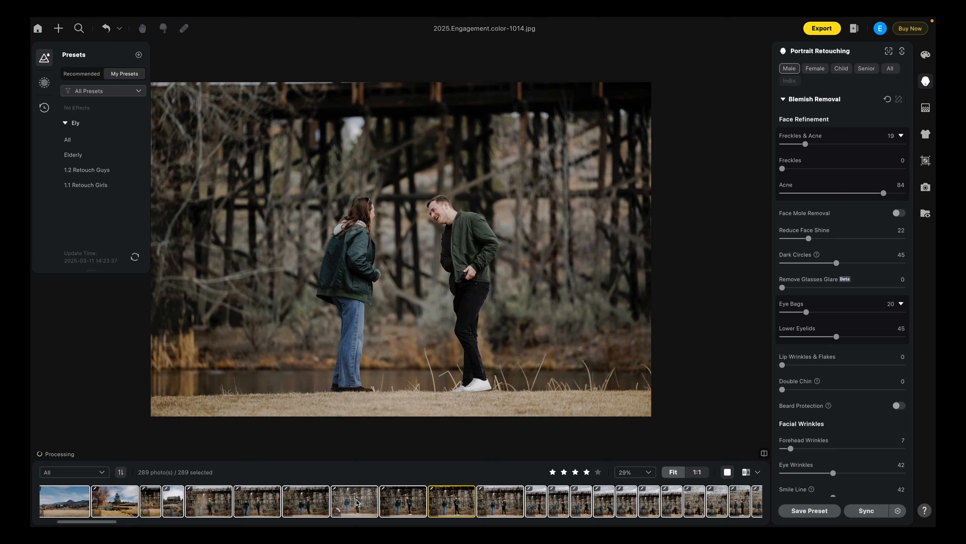
key(Right)
key(Right)
key(Right)
key(Right)
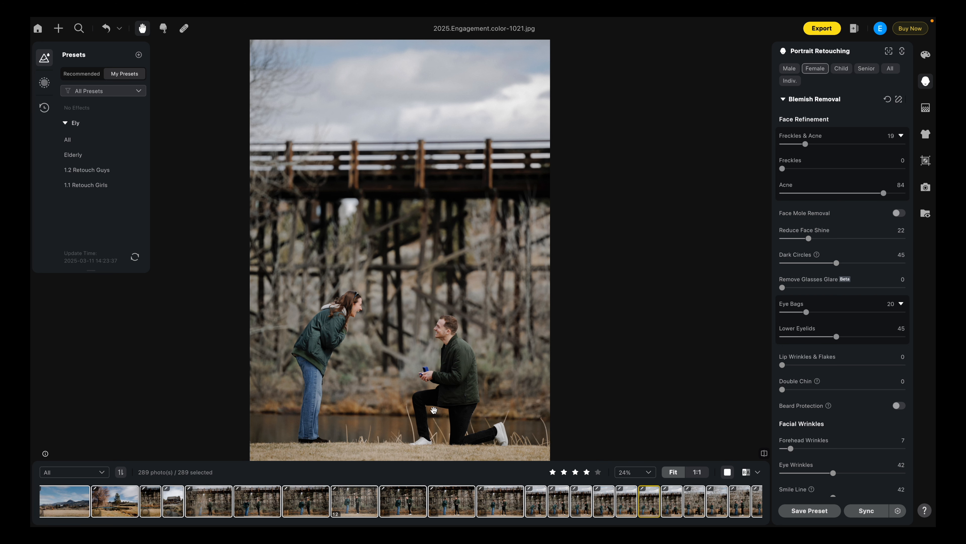
On bridge photo 1108, link the portrait adjustments for all groups, set the skin Tint to 11, and sync it to all selected photos
scroll(477, 511, down, 15)
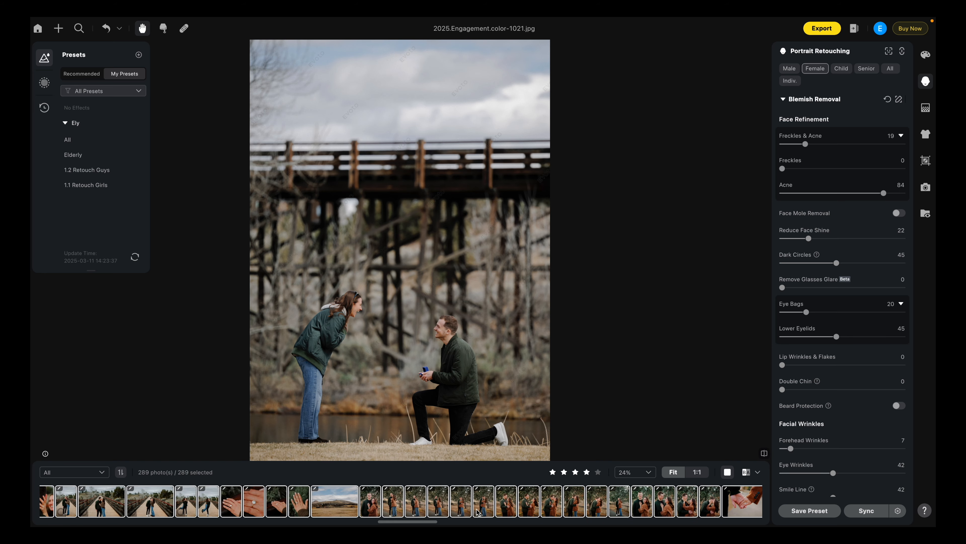
scroll(477, 512, up, 5)
click(367, 502)
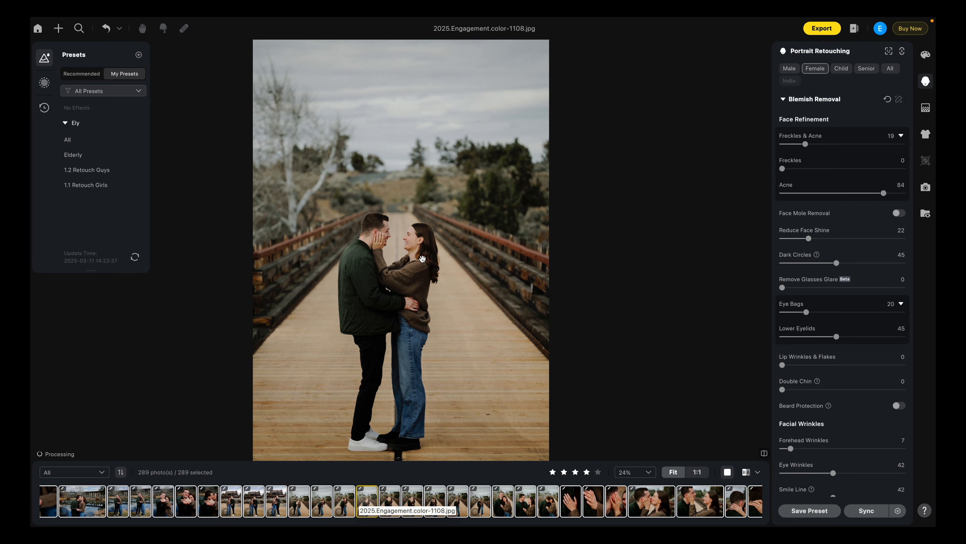
scroll(404, 255, up, 3)
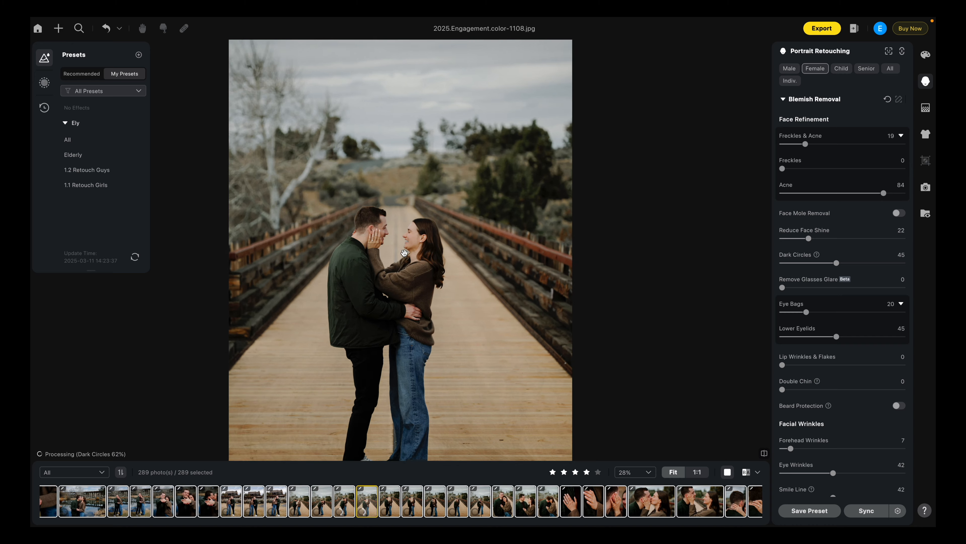
scroll(405, 253, up, 1)
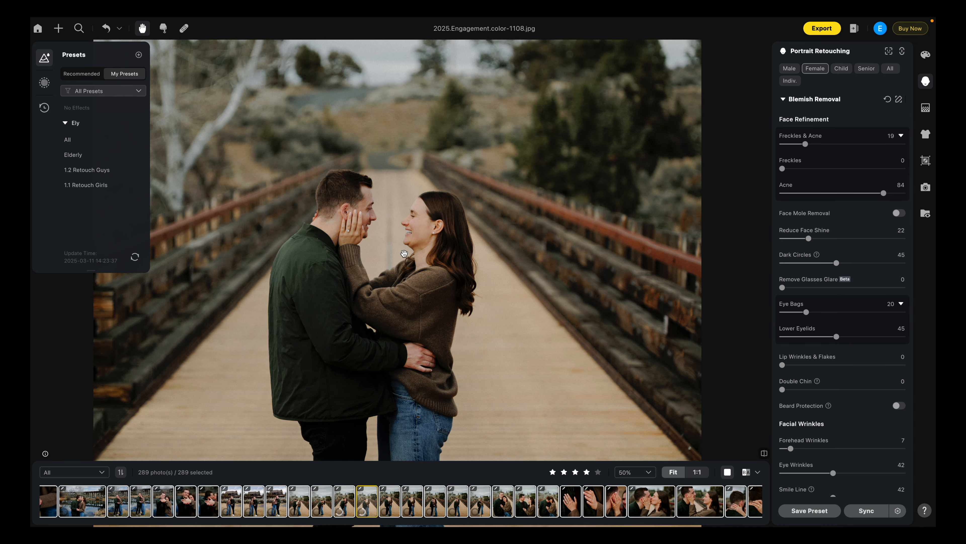
scroll(887, 303, down, 1)
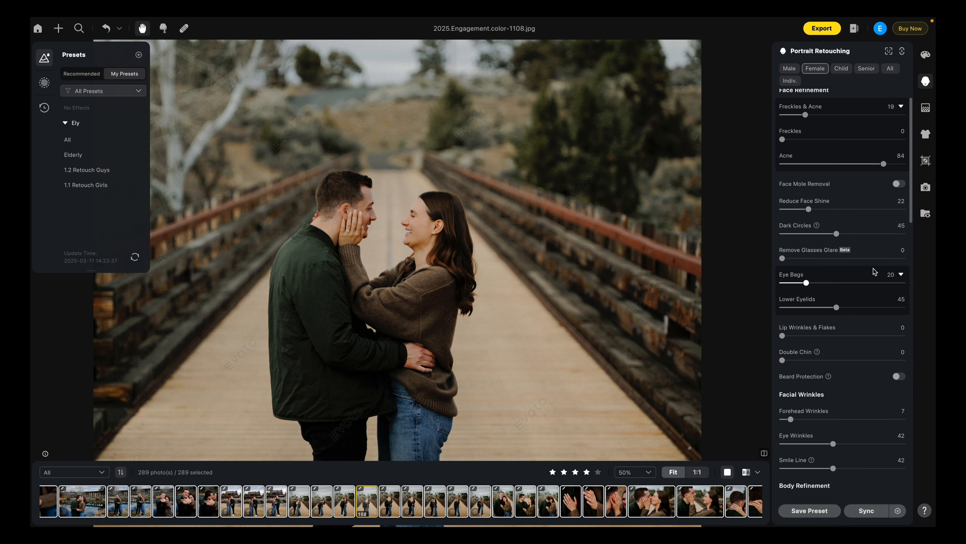
click(892, 69)
scroll(866, 346, down, 10)
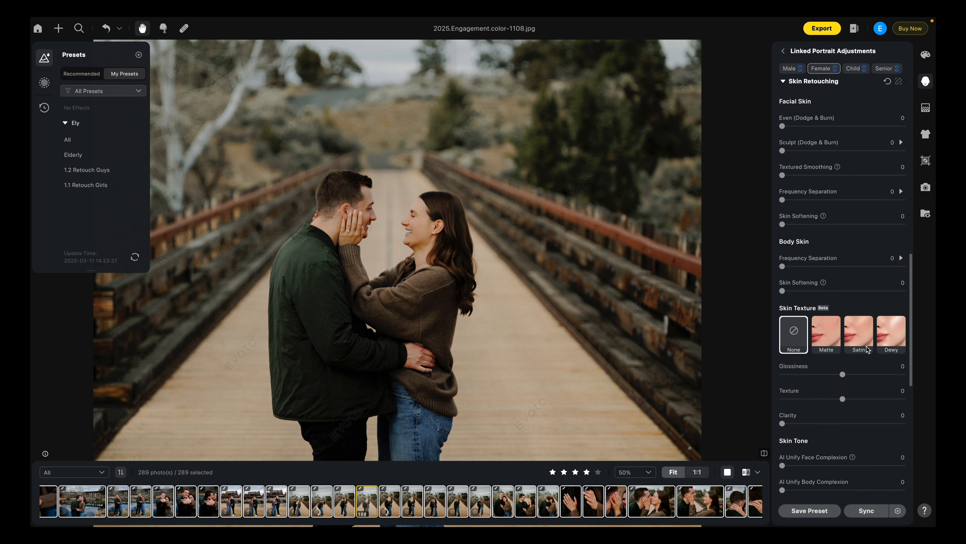
scroll(866, 348, down, 1)
drag(845, 399, 848, 400)
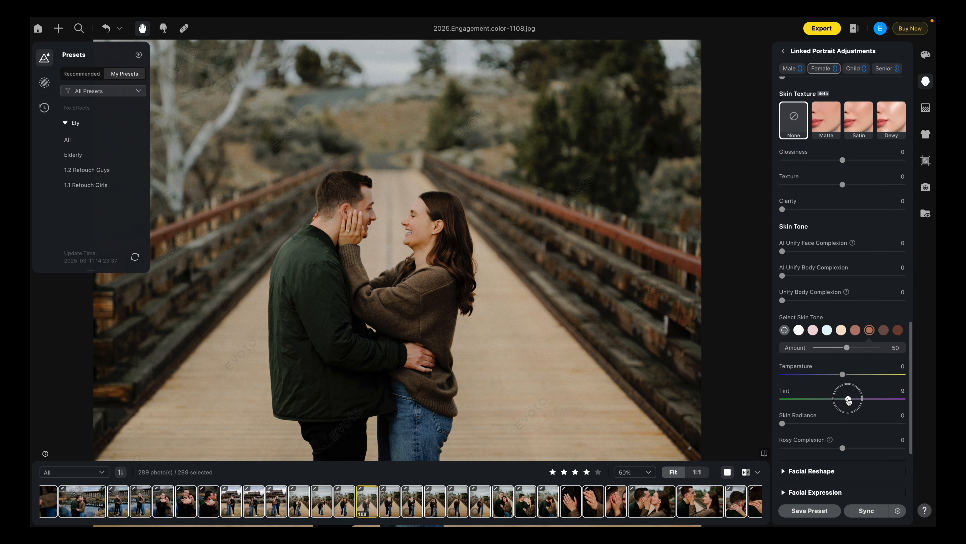
drag(849, 400, 849, 399)
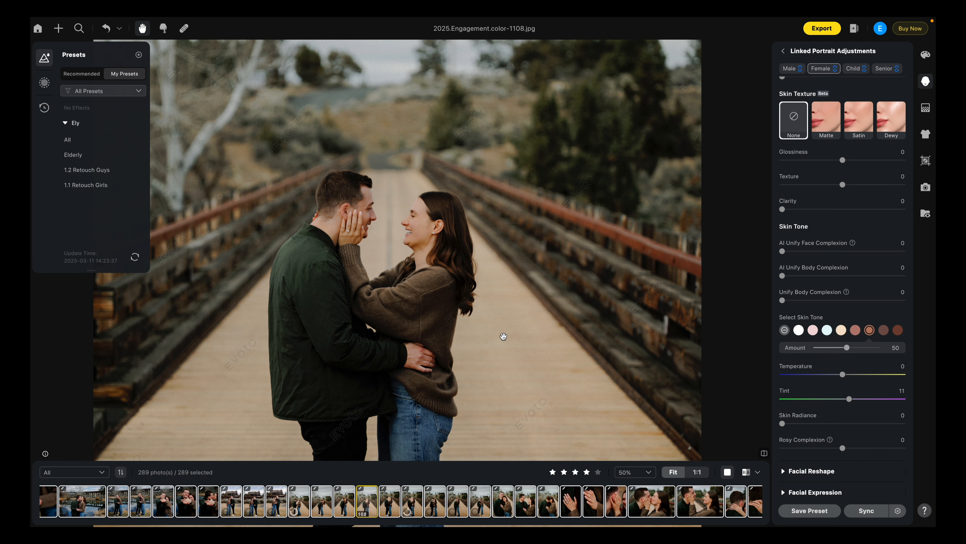
Inspect the synced skin tone on the ring close-up 1117 and the hand-holding photo 1154
click(571, 501)
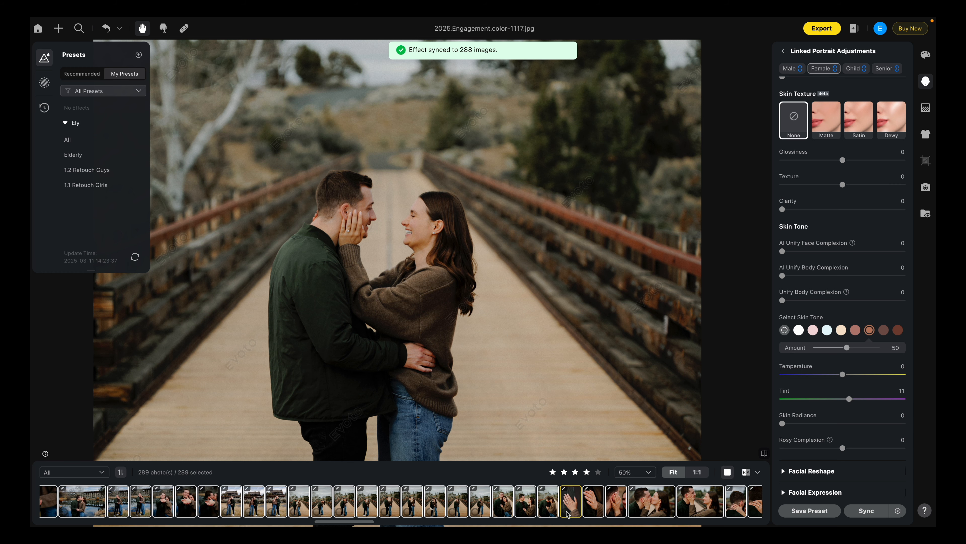
scroll(462, 324, down, 5)
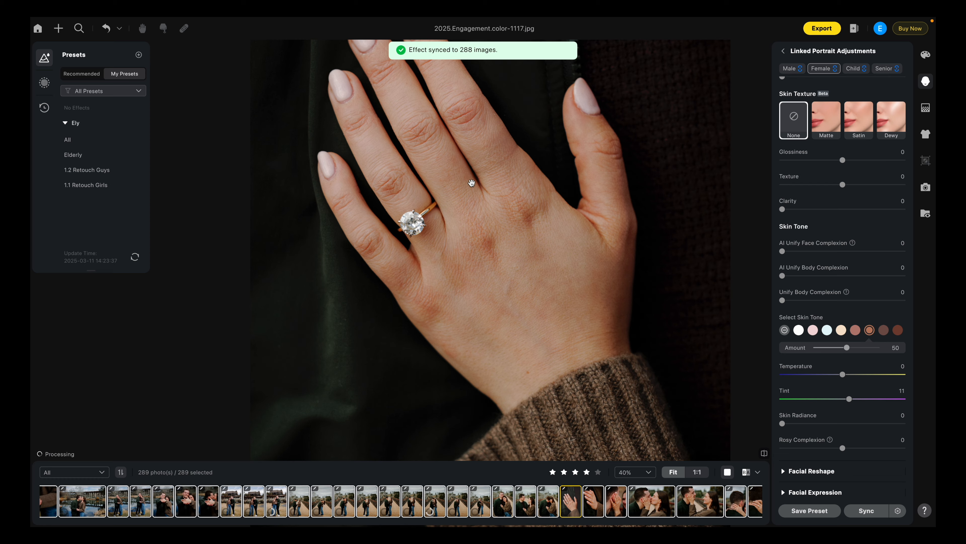
drag(463, 201, 464, 237)
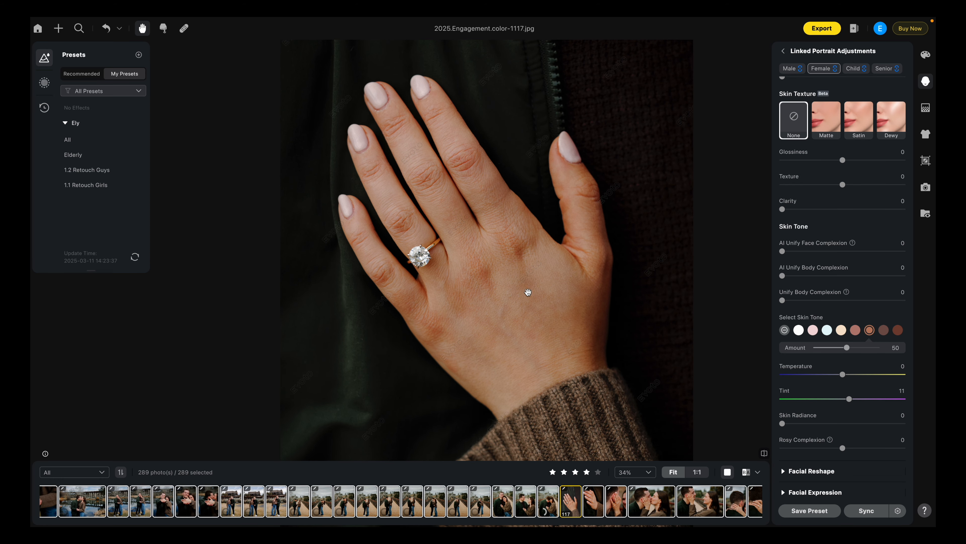
scroll(531, 509, down, 5)
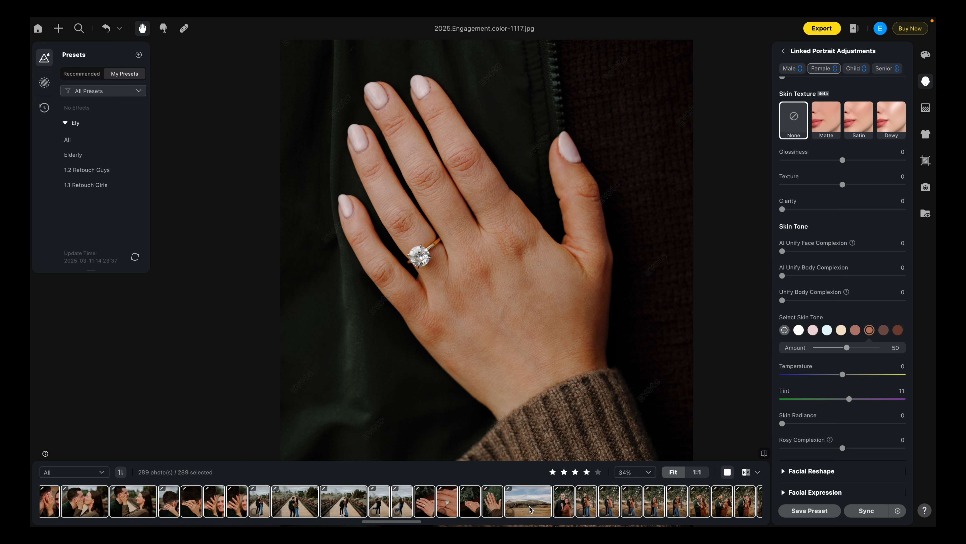
click(550, 506)
click(425, 512)
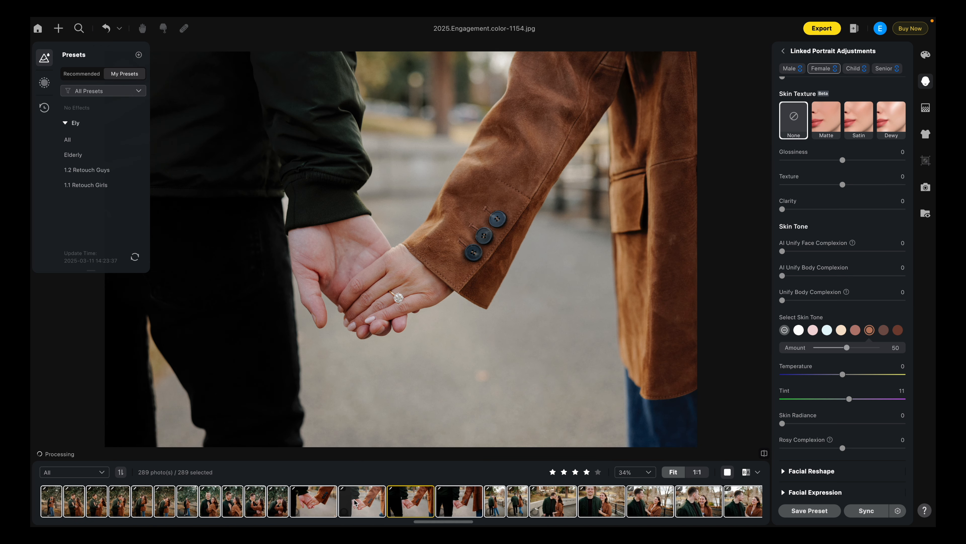
Review the synced skin tone on the bridge kissing photo 1127 and the full-length couple photo 1137
scroll(342, 499, up, 5)
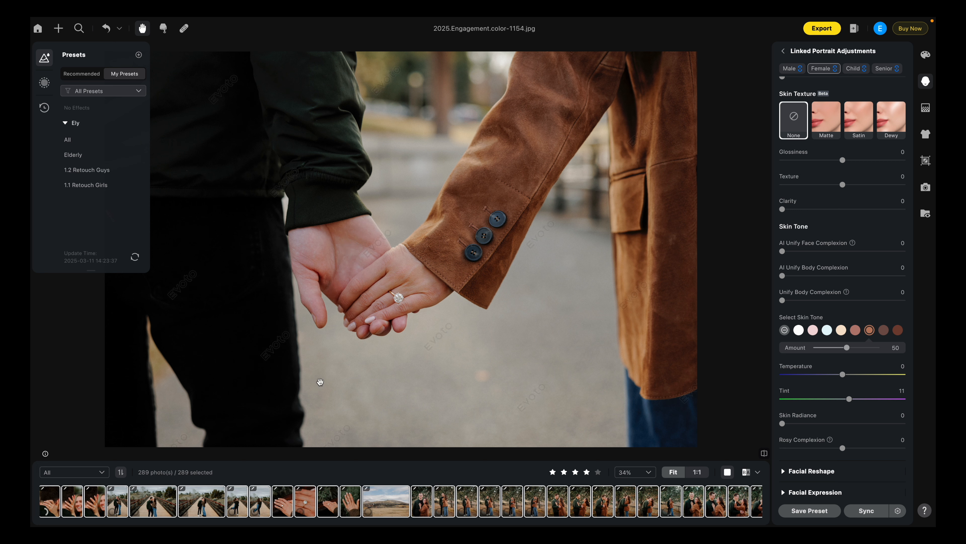
click(151, 503)
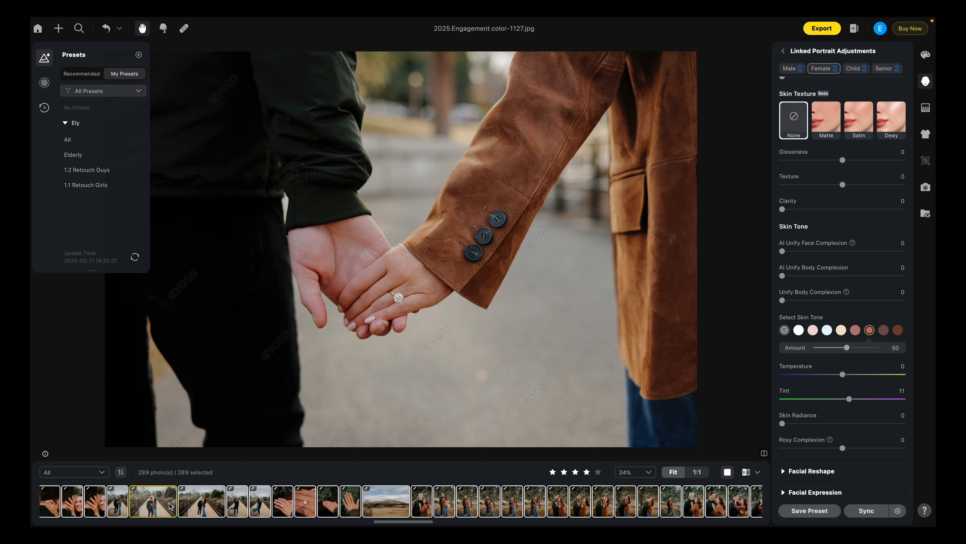
scroll(273, 496, left, 9)
scroll(273, 496, right, 10)
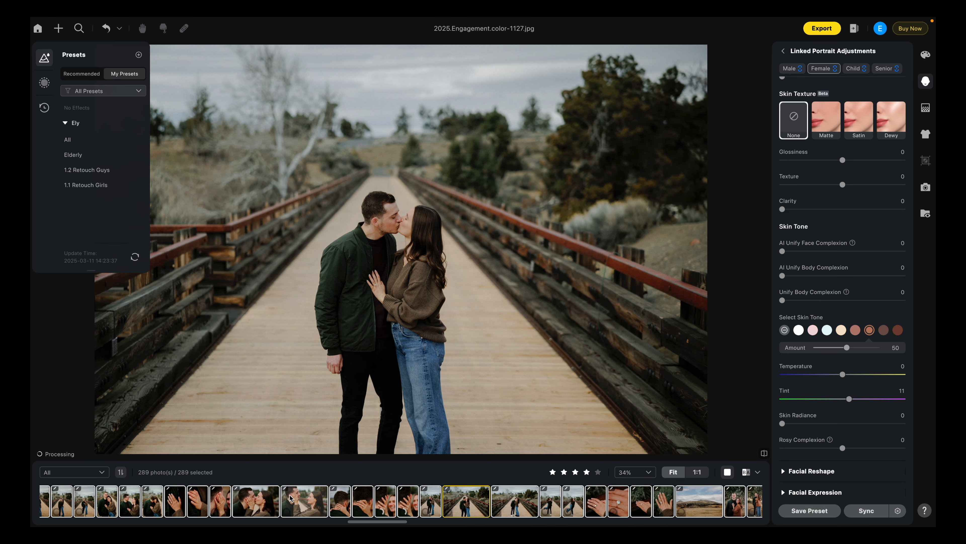
click(408, 501)
scroll(428, 243, down, 3)
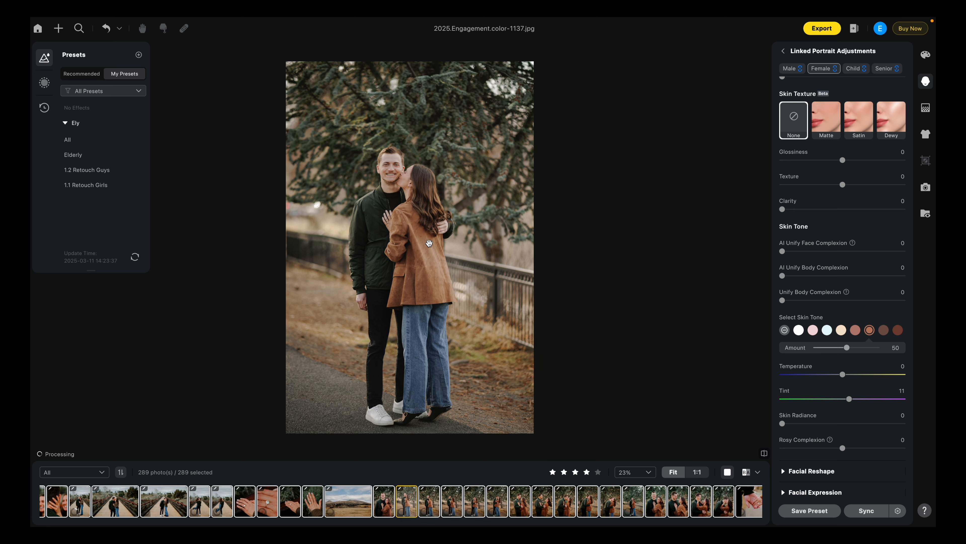
key(h)
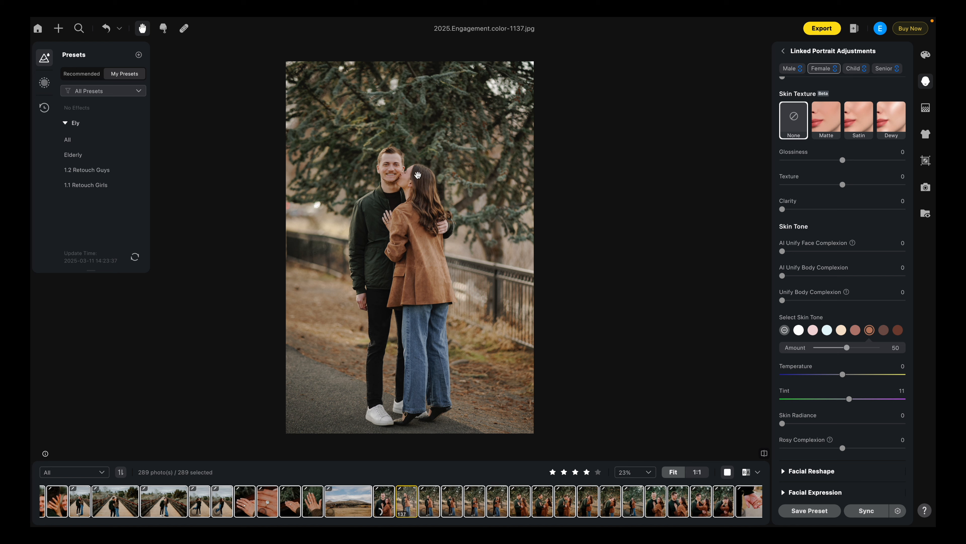
scroll(632, 501, right, 10)
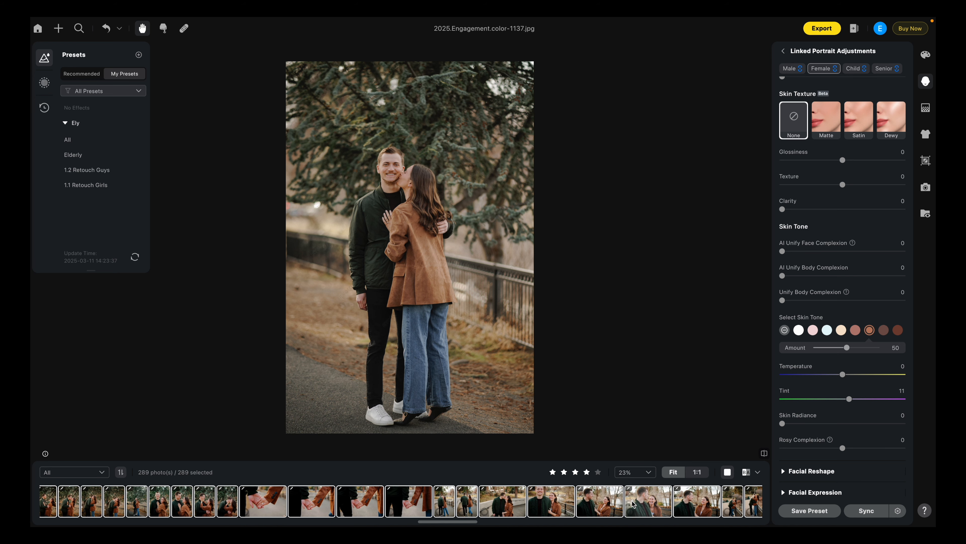
Review the synced skin tone on the embracing couple photo 1182 and the man's close portrait 1206
scroll(633, 501, right, 8)
click(581, 501)
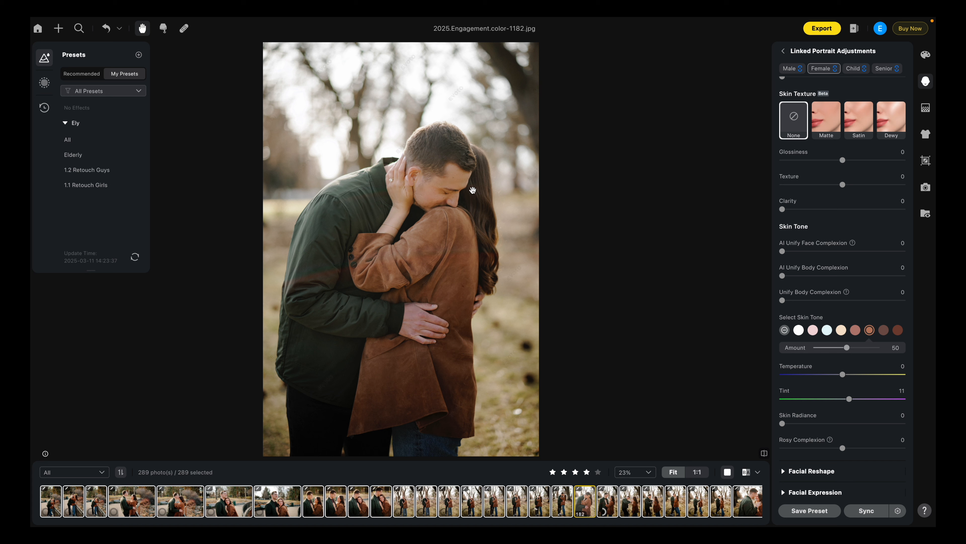
scroll(514, 501, down, 10)
click(520, 502)
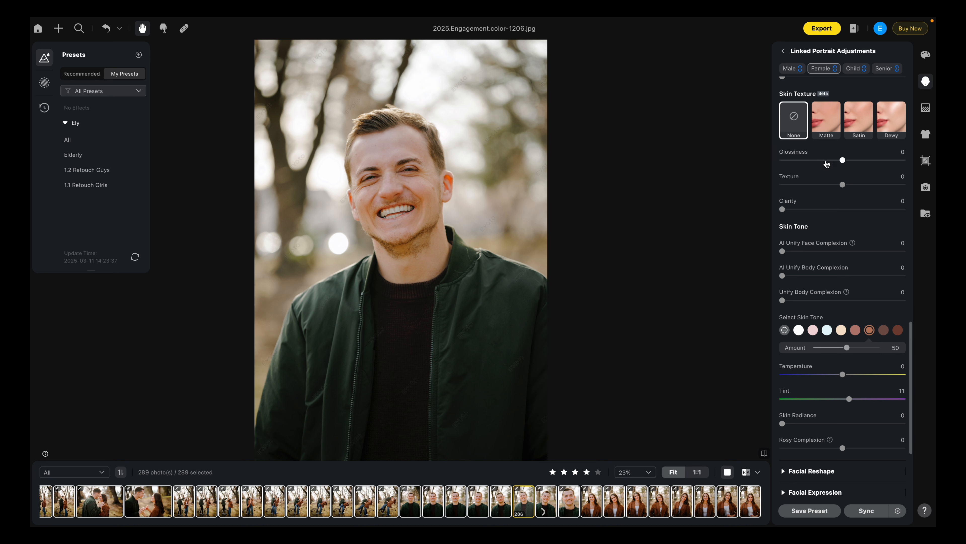
On portrait 1206, set the Male group's Freckles & Acne to 20 and Acne to 36, and sync it to all selected photos
scroll(816, 168, up, 10)
click(785, 52)
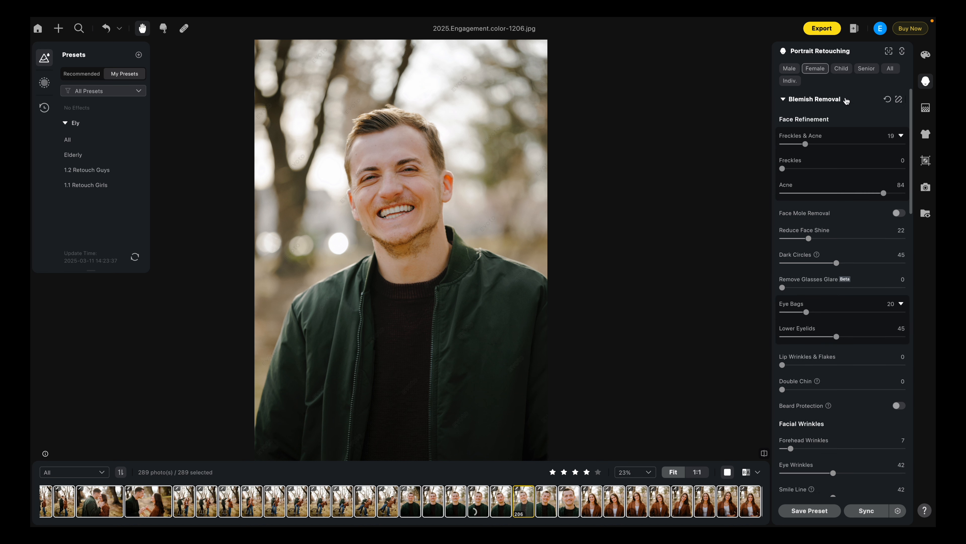
click(788, 69)
click(812, 145)
click(807, 144)
drag(838, 194, 825, 193)
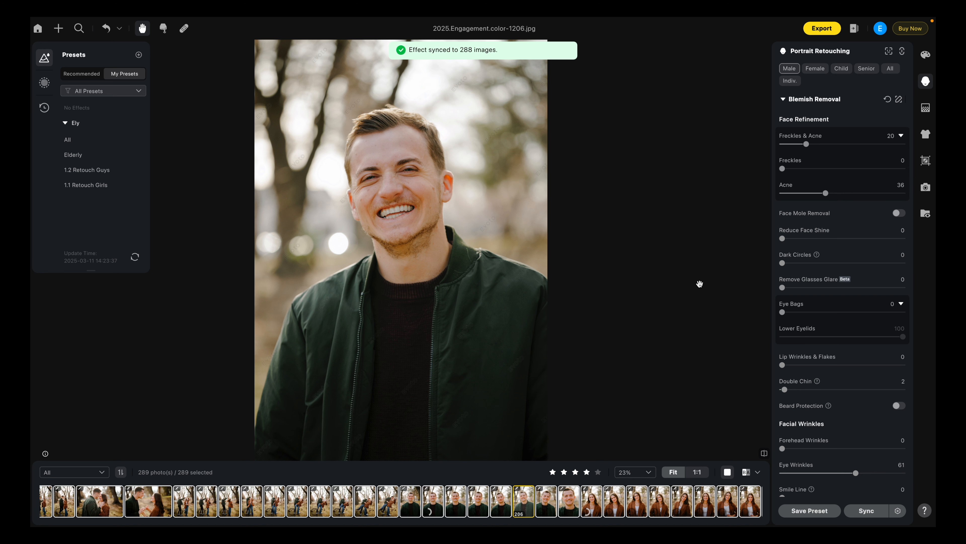
On the woman's portrait 1209, set the Female hair retouching to Stray Hairs Removal 71 and Beyond Figure Outlines 19
click(588, 502)
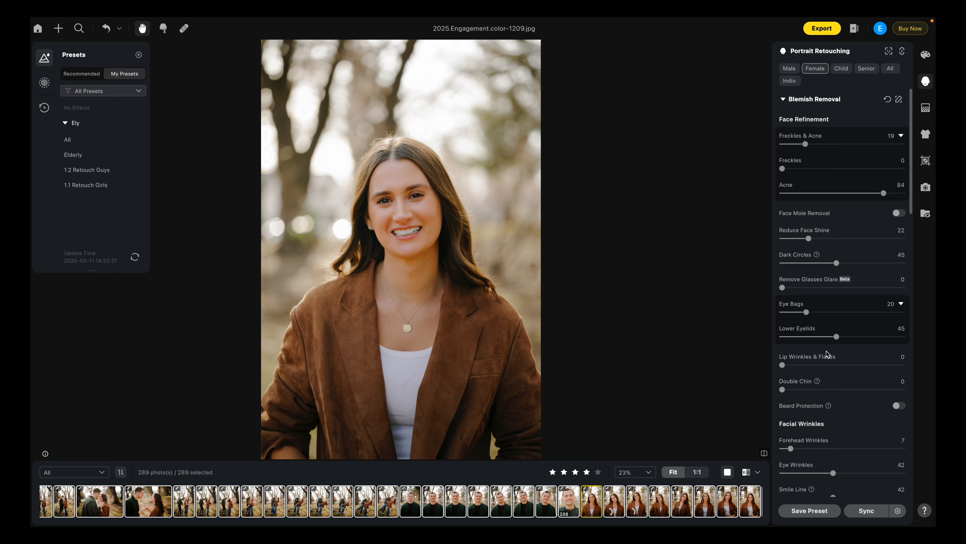
scroll(837, 359, down, 15)
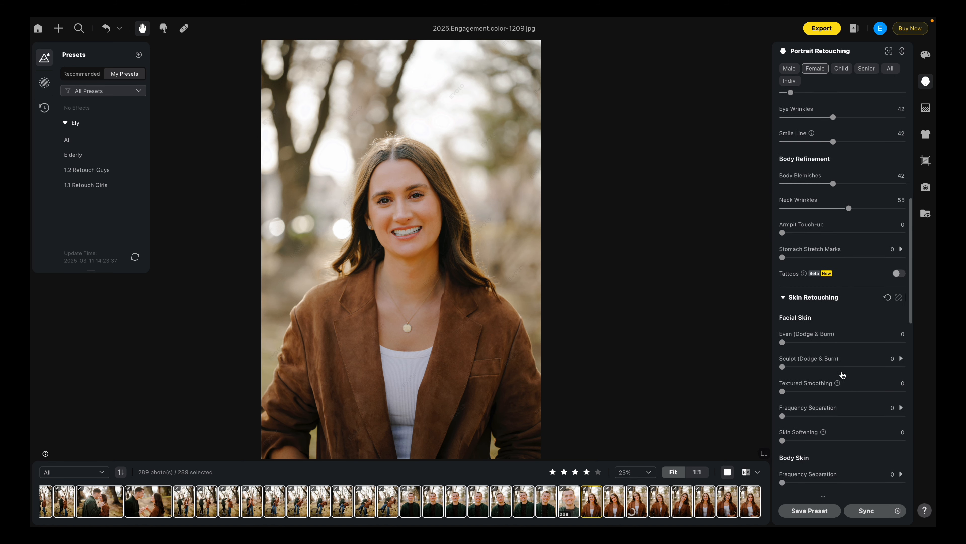
scroll(842, 373, down, 8)
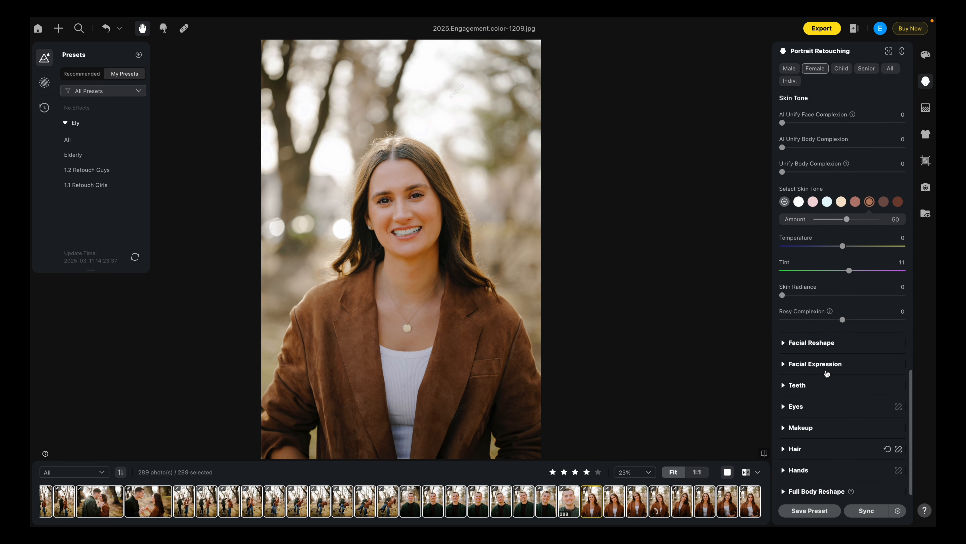
click(781, 448)
scroll(814, 390, down, 6)
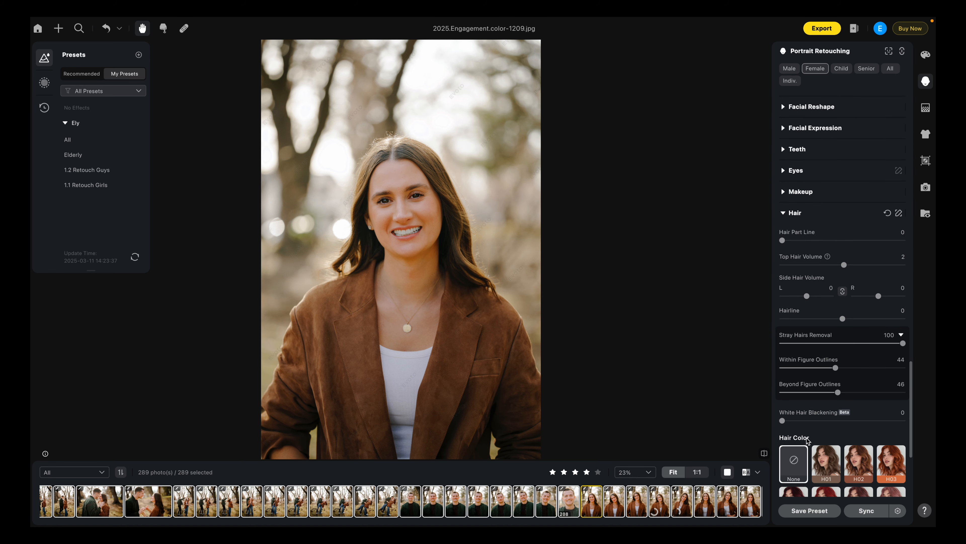
click(808, 392)
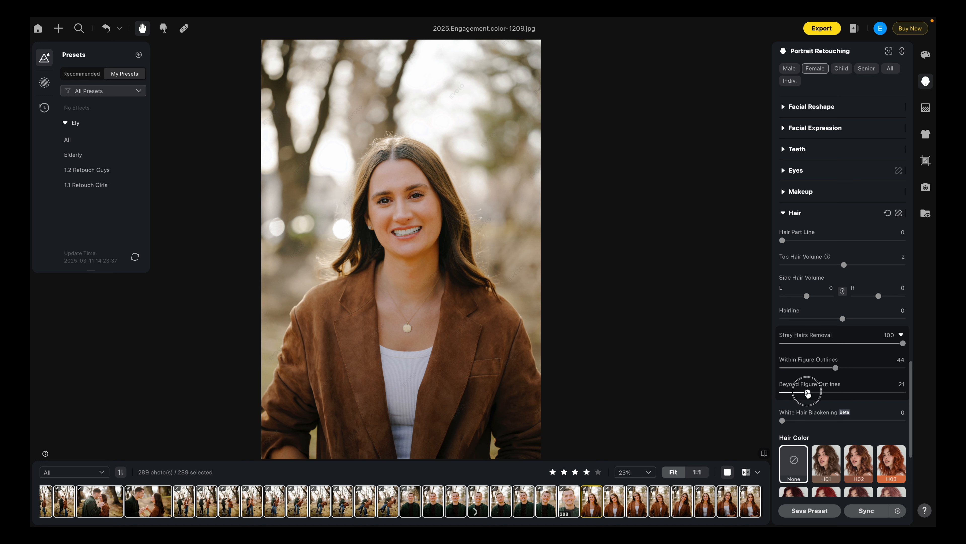
drag(810, 394, 805, 392)
drag(877, 343, 868, 343)
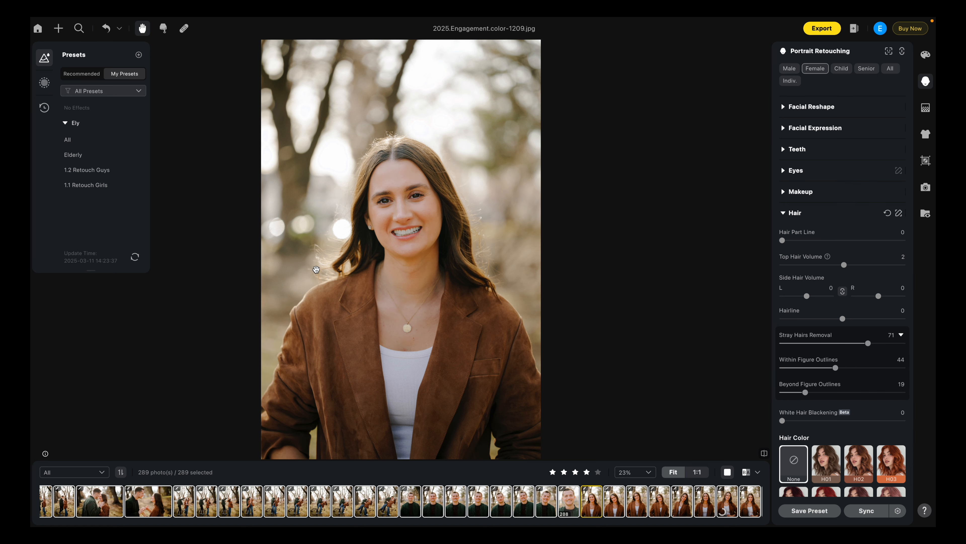
Review the retouching on the walking couple photo 1235, the bridge portrait 1266 and the lakeside photo 1285
scroll(590, 494, down, 5)
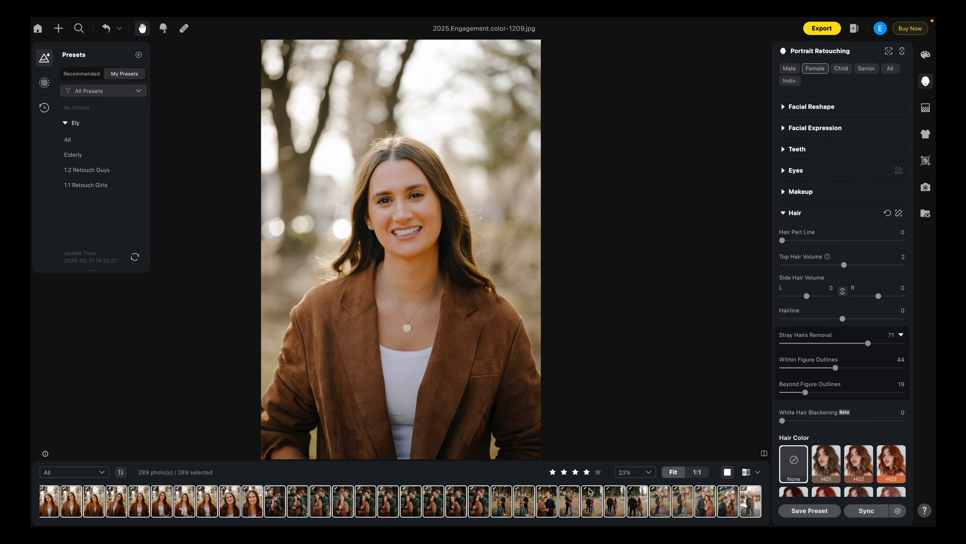
scroll(590, 495, down, 3)
click(490, 501)
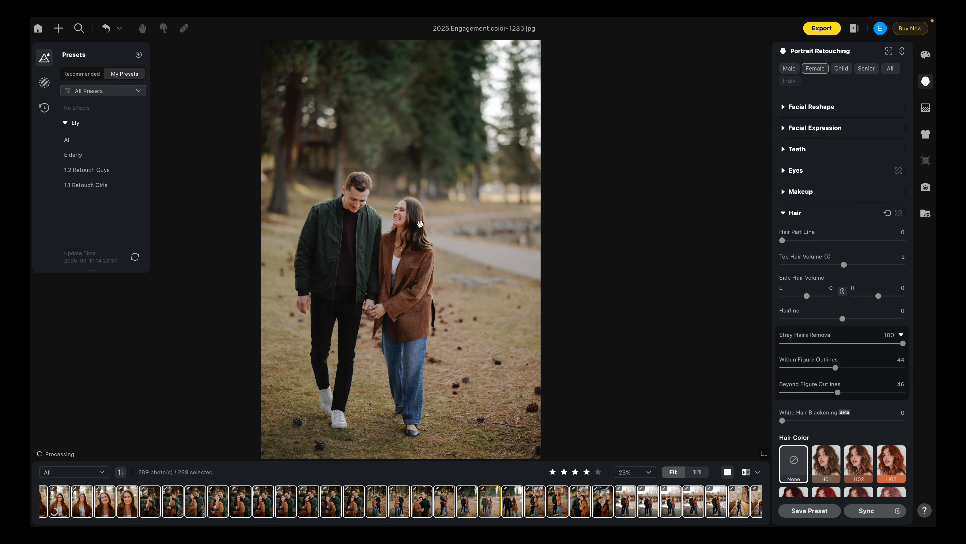
scroll(380, 210, up, 2)
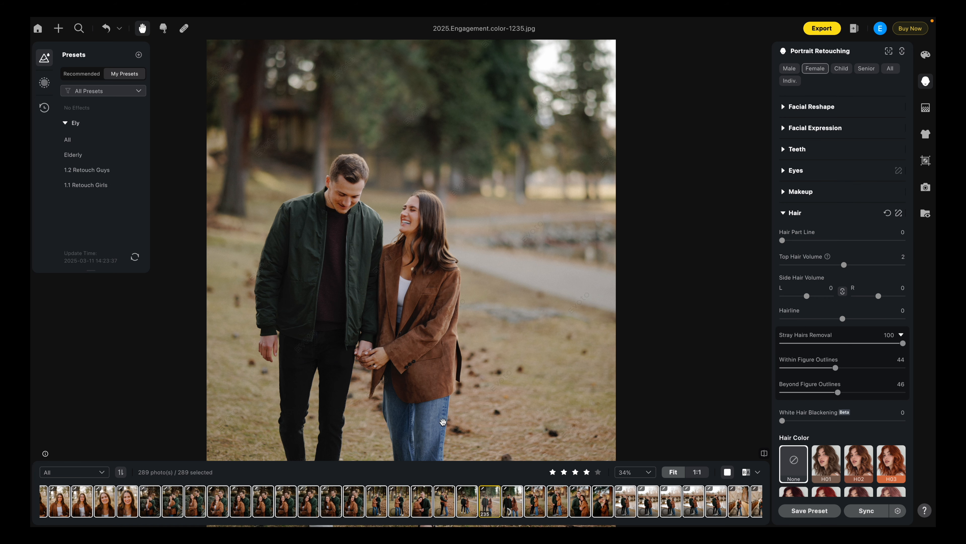
scroll(496, 490, right, 10)
click(453, 497)
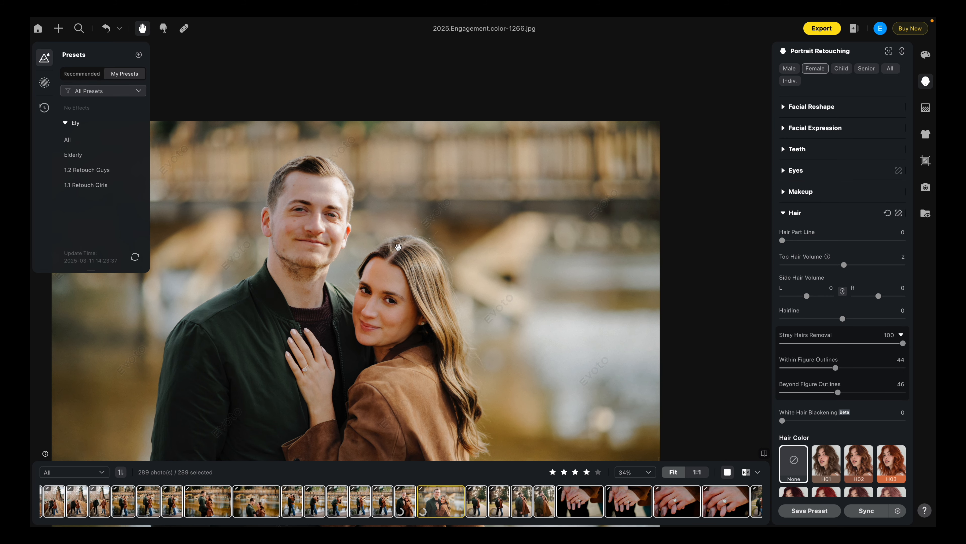
scroll(525, 499, down, 5)
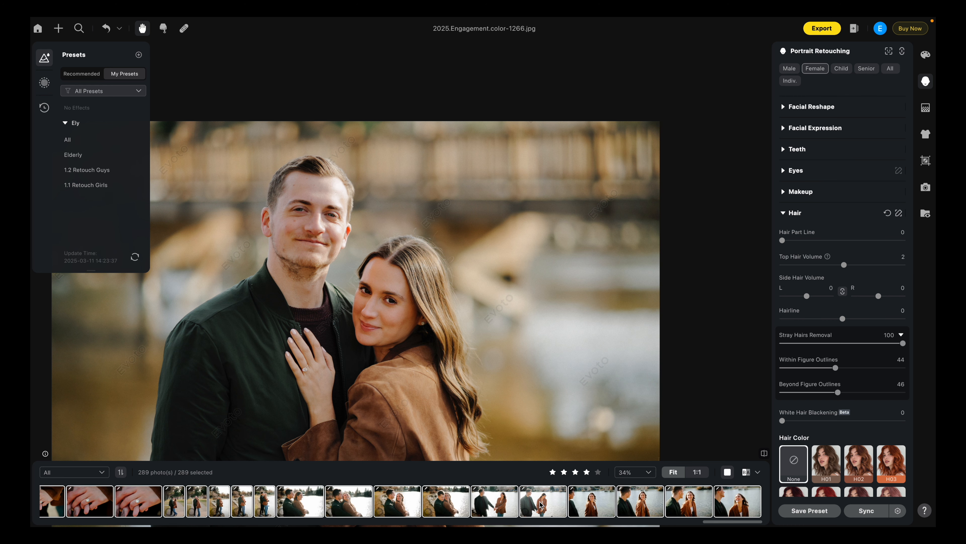
click(550, 501)
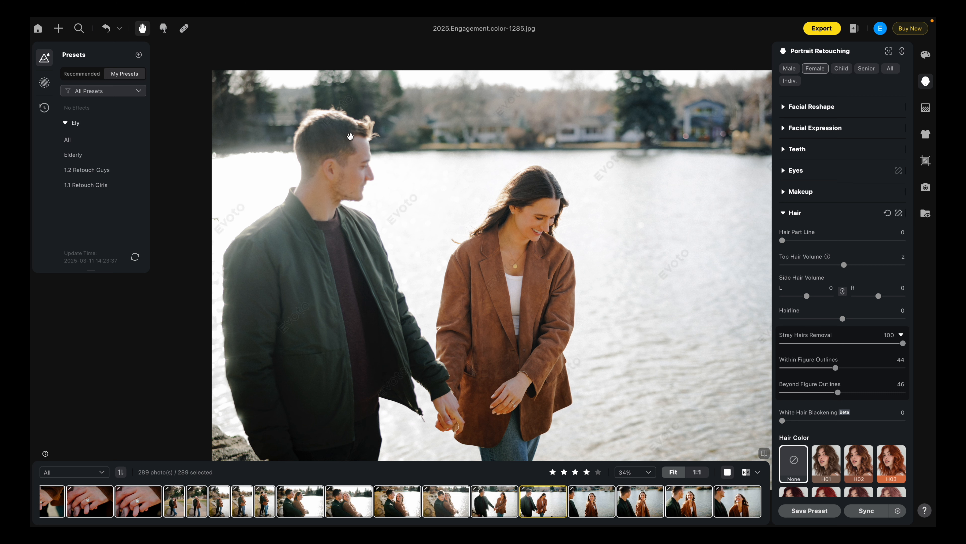
Examine the woman's face and hair in the hugging couple photo 1226
scroll(504, 513, up, 5)
scroll(505, 512, up, 5)
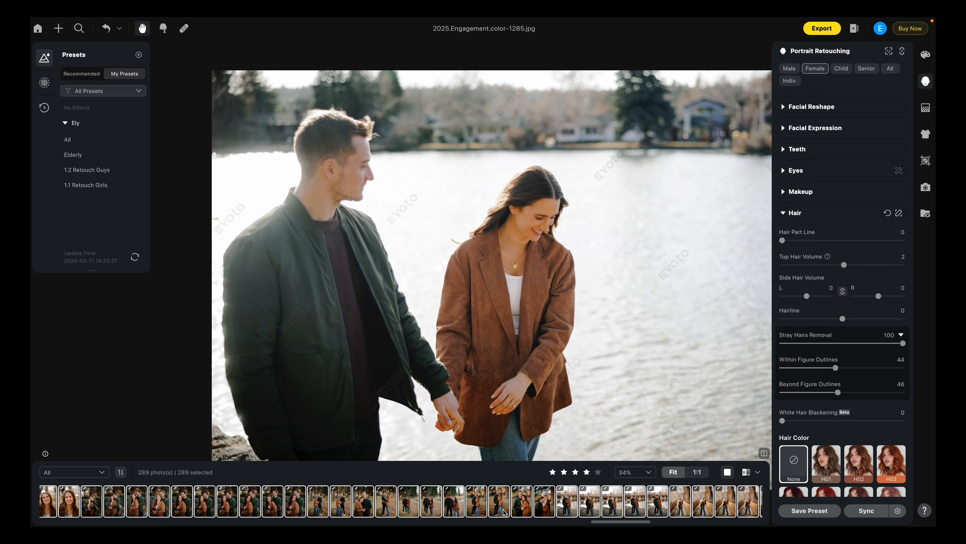
scroll(280, 504, up, 3)
click(281, 505)
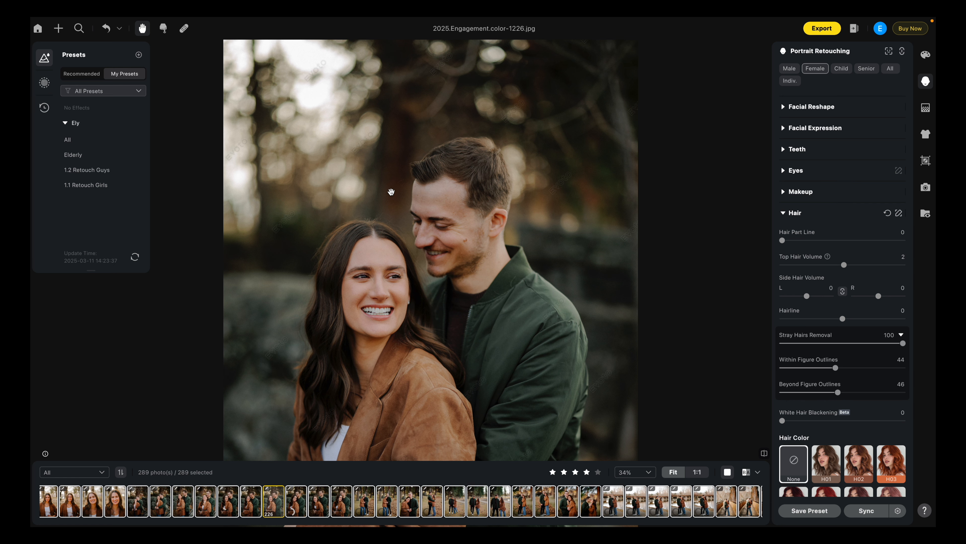
drag(348, 357, 451, 284)
drag(478, 248, 504, 235)
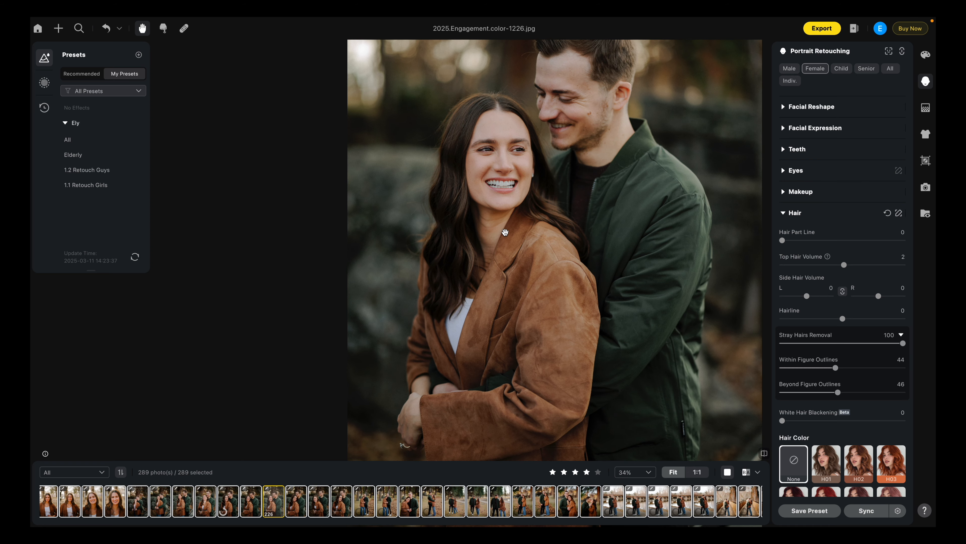
scroll(416, 501, left, 8)
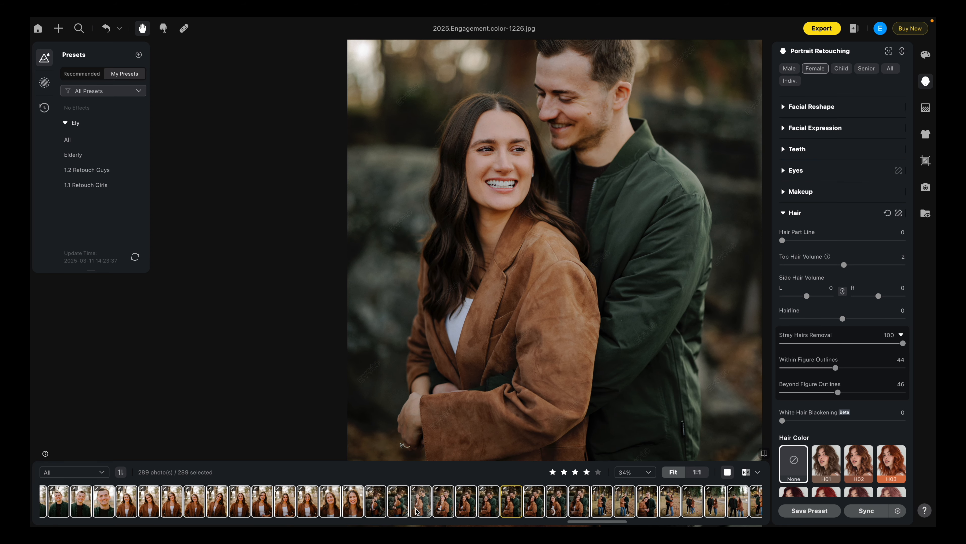
scroll(827, 423, up, 3)
Try the H10, H02 and H01 hair colors on the woman in photo 1226, and reset the hair color to None
scroll(827, 423, down, 4)
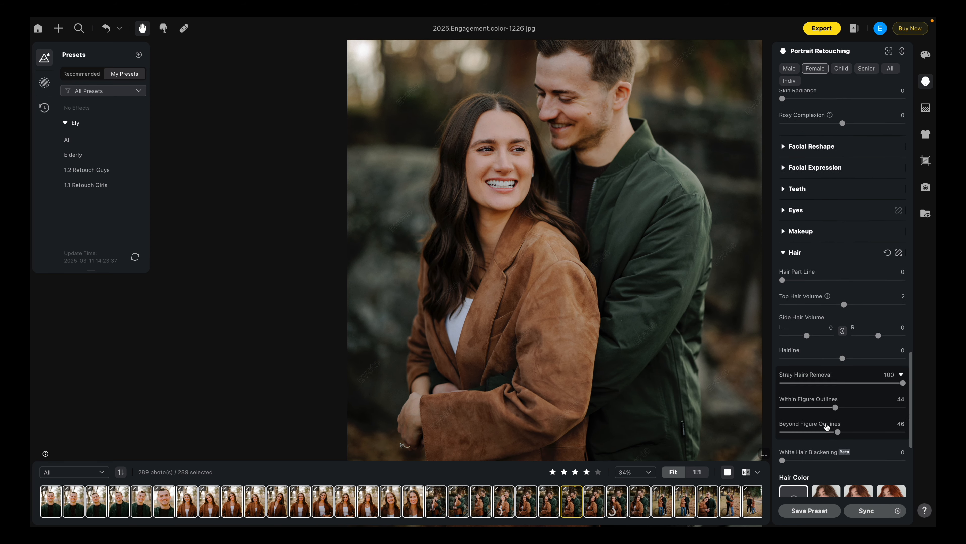
scroll(837, 407, down, 3)
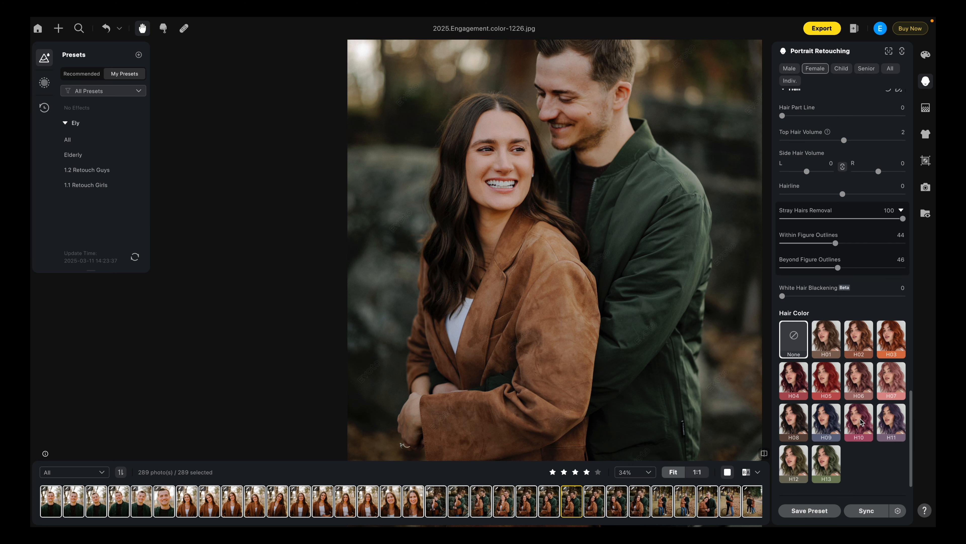
click(860, 418)
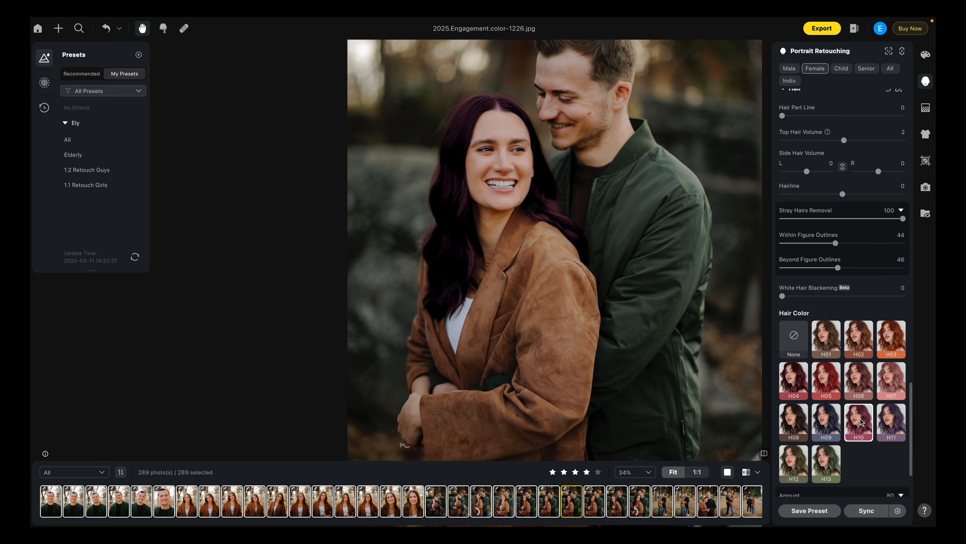
click(864, 342)
click(835, 342)
click(793, 338)
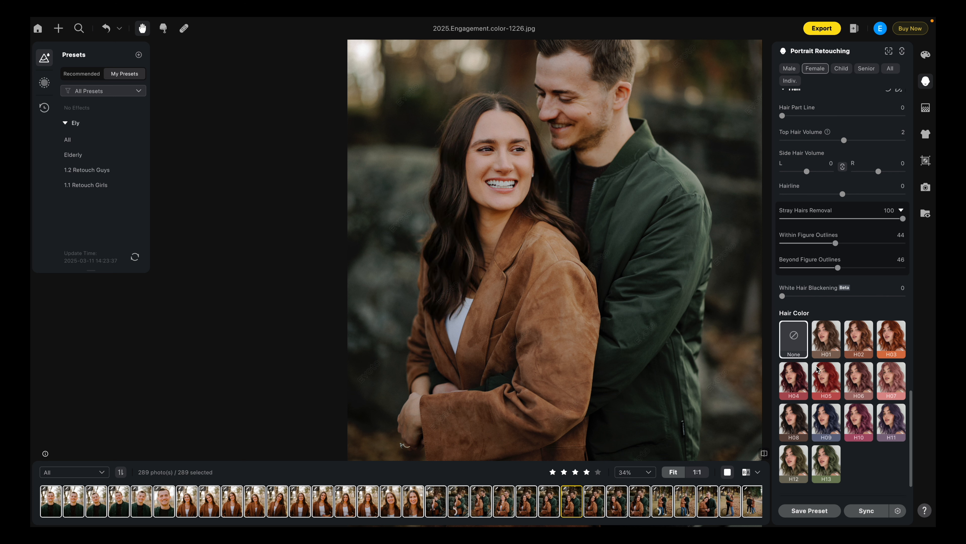
Browse the Female group's makeup settings and Makeup Suite looks for photo 1226
scroll(818, 398, down, 2)
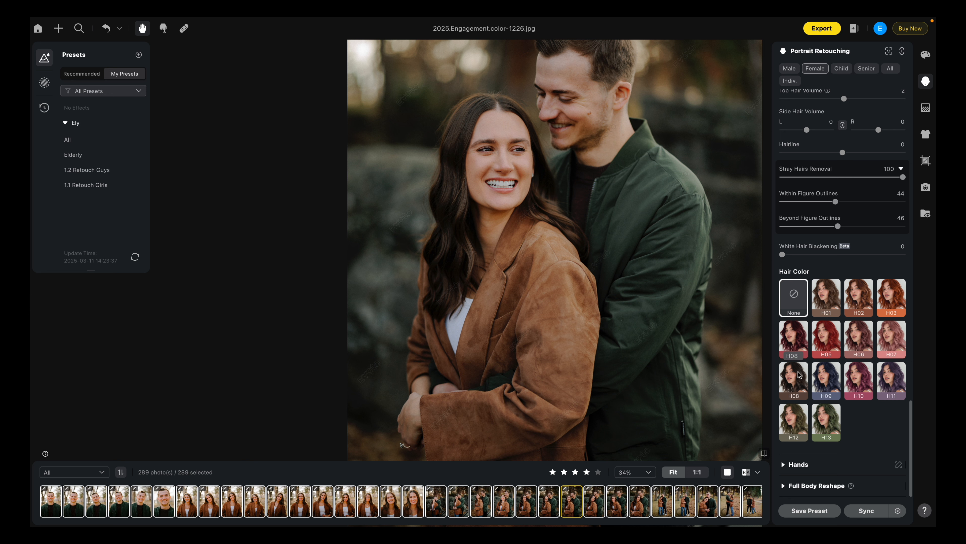
scroll(827, 481, up, 15)
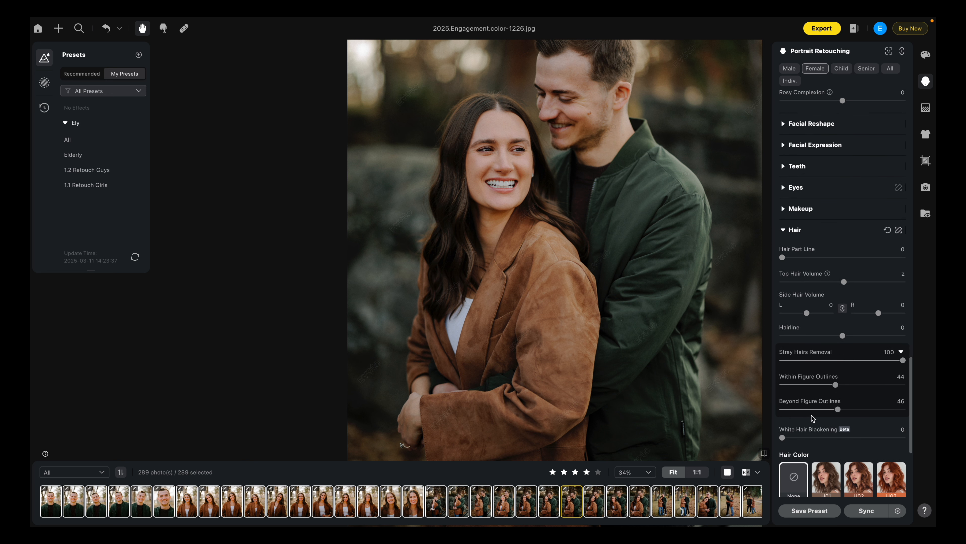
click(783, 340)
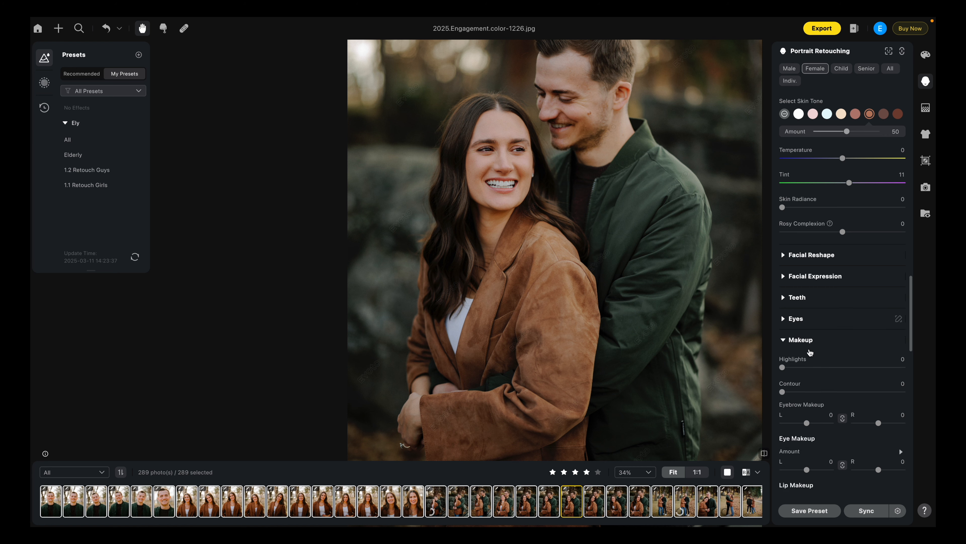
scroll(831, 452, down, 12)
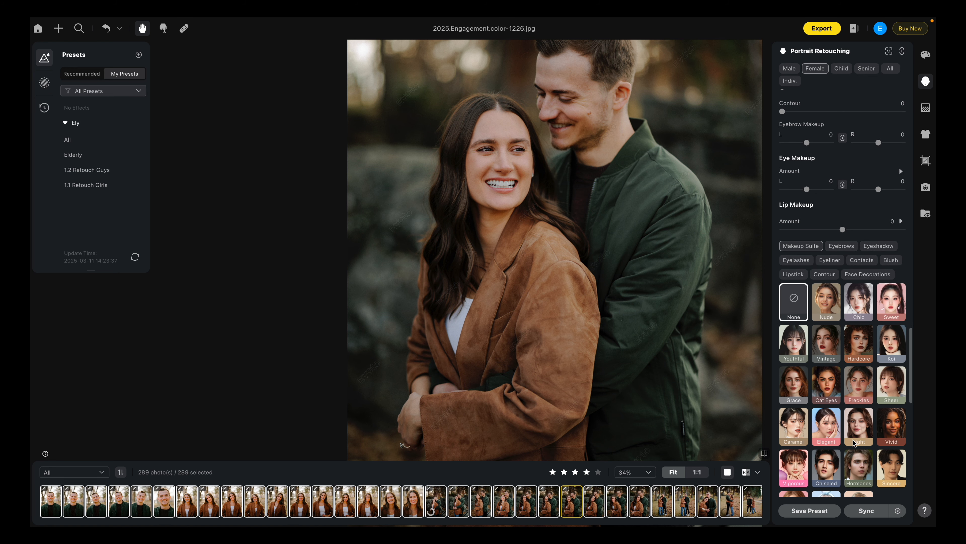
scroll(837, 438, up, 8)
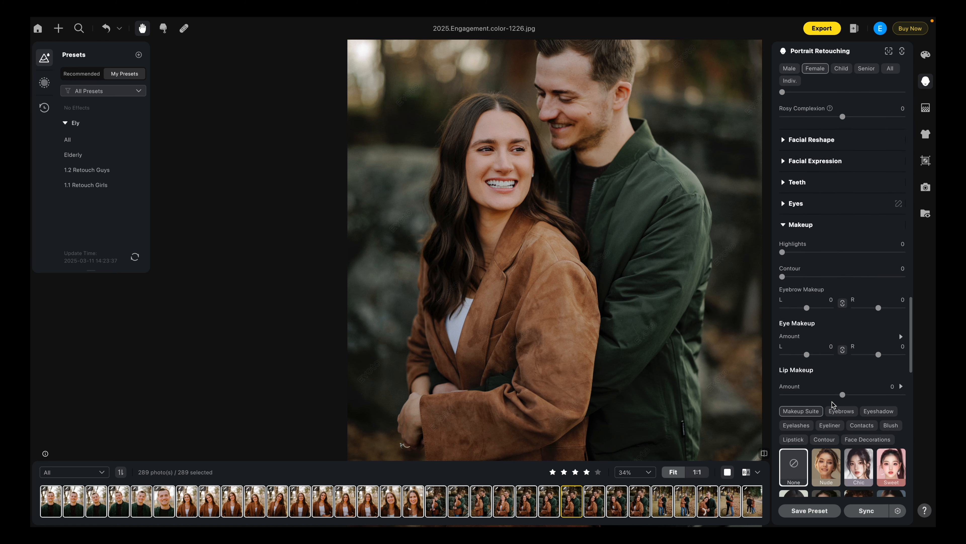